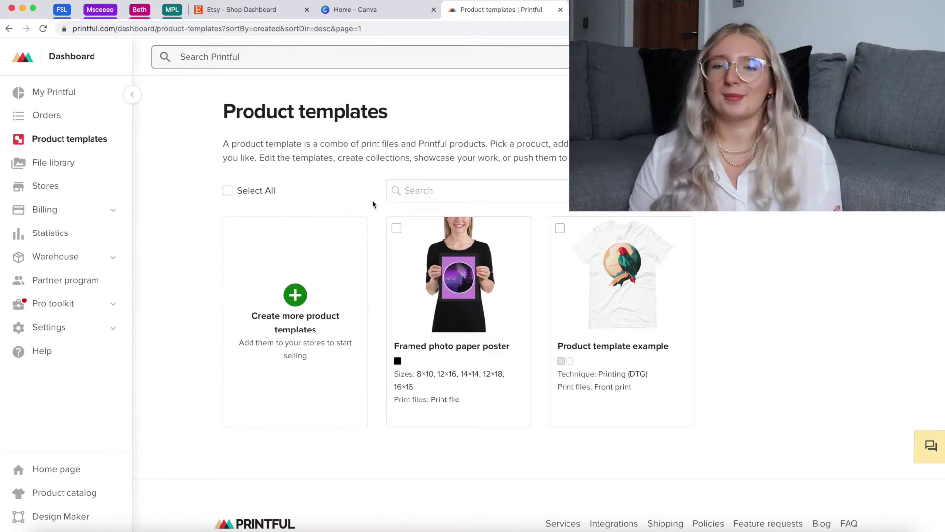
Step: Start a new product template, look through the catalog categories and open Home & living
click(310, 266)
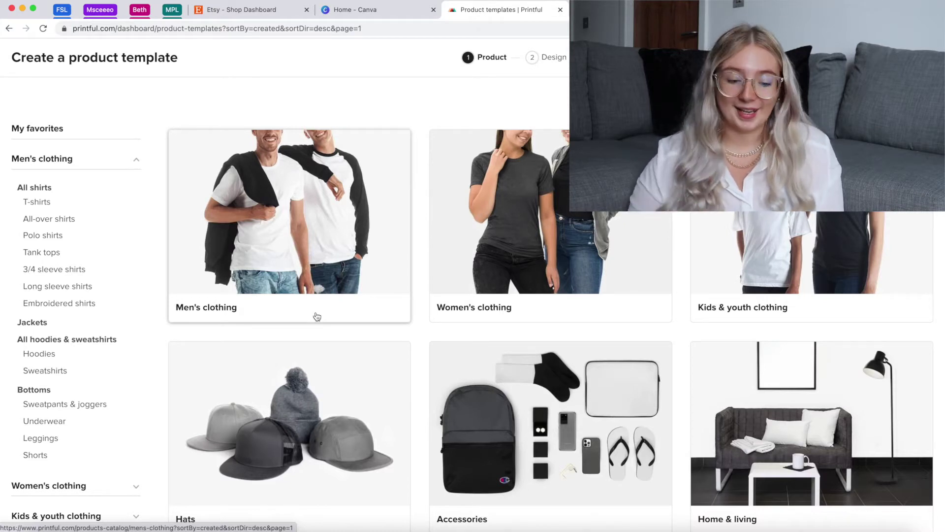
scroll(563, 386, down, 5)
scroll(565, 387, up, 4)
scroll(565, 388, down, 4)
scroll(565, 387, up, 5)
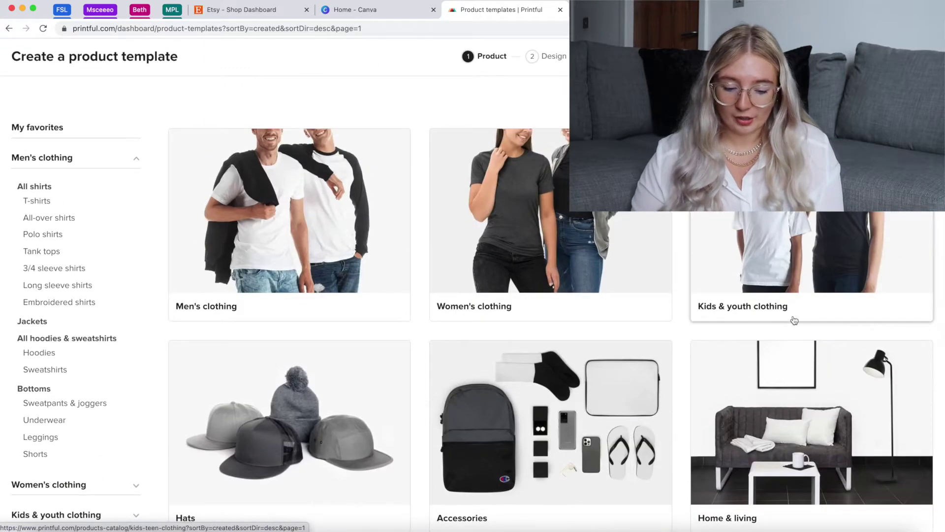
scroll(794, 319, down, 4)
scroll(794, 322, down, 1)
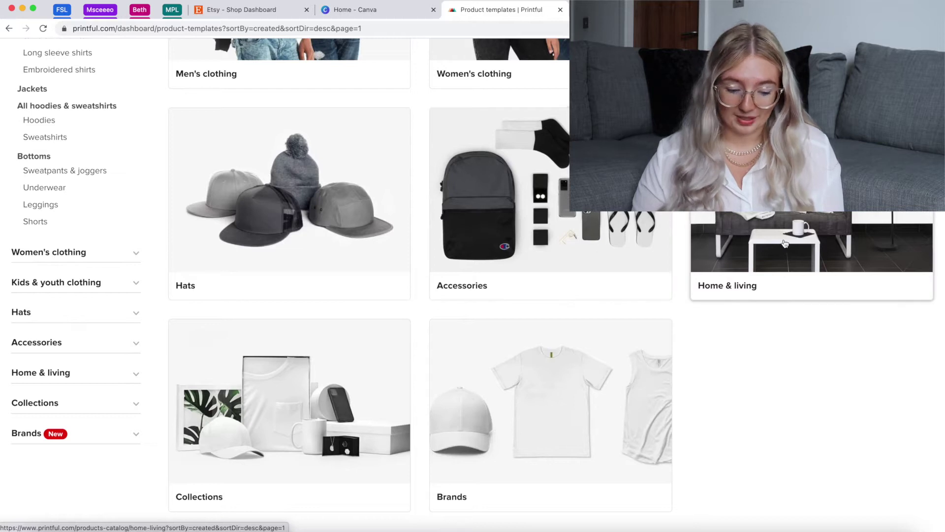
scroll(582, 451, up, 5)
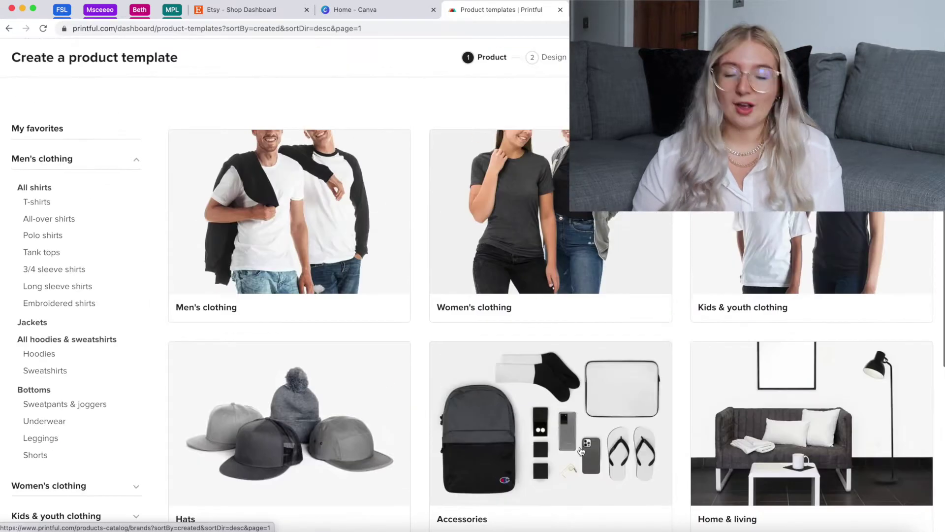
scroll(40, 443, down, 5)
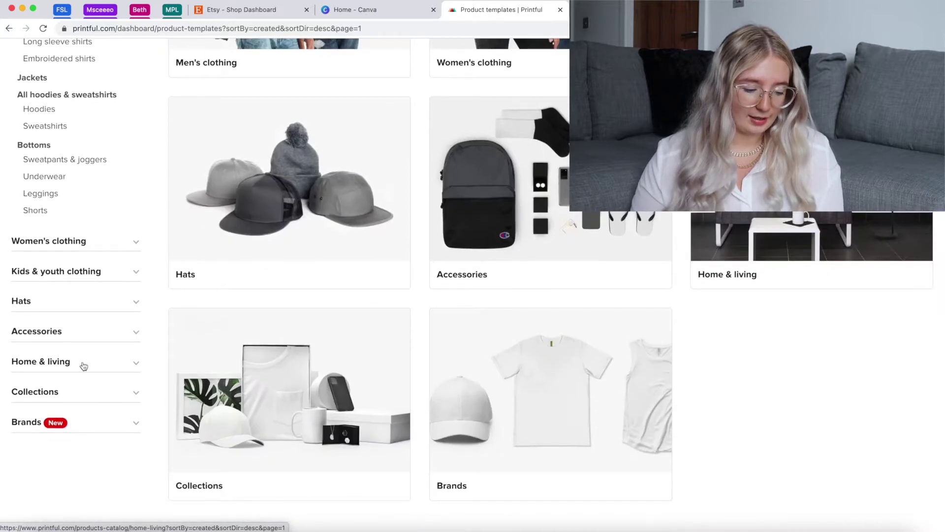
scroll(253, 339, up, 2)
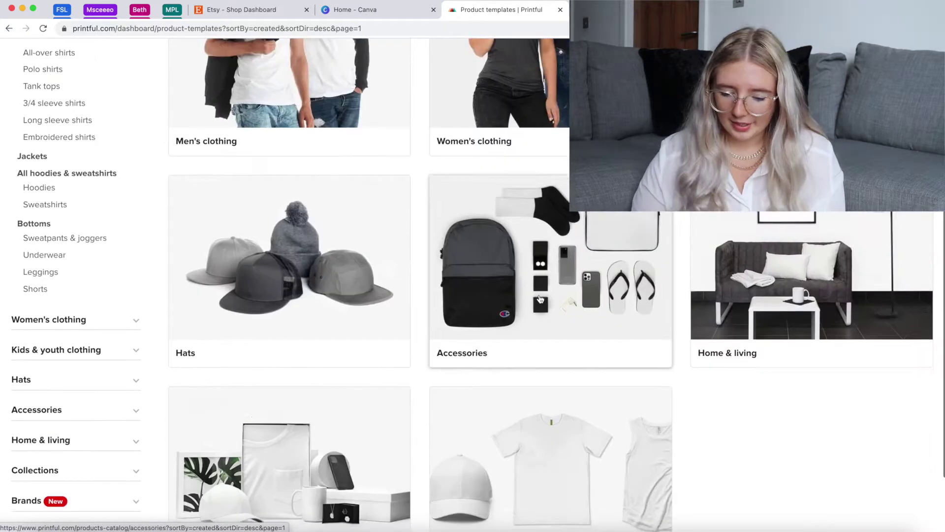
click(787, 297)
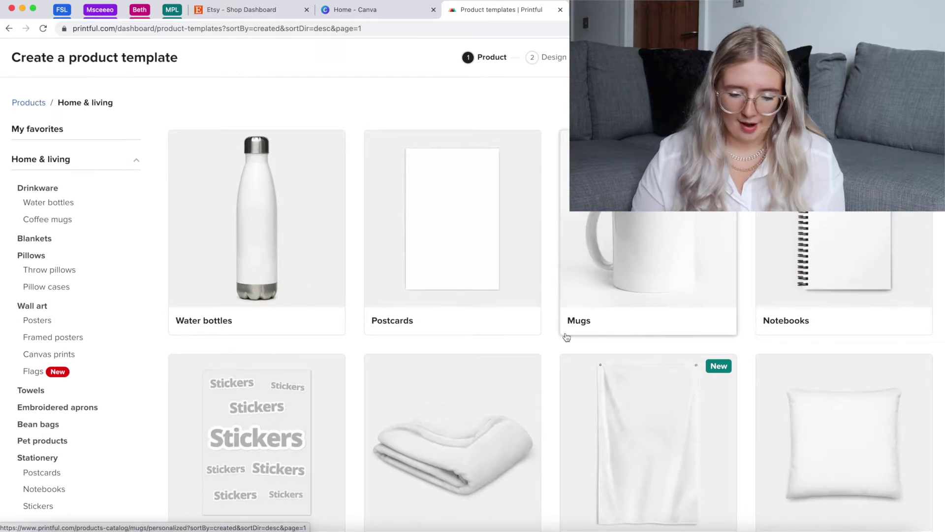
Step: Compare the available mugs and choose the White Glossy Mug as the template's product
click(652, 261)
scroll(652, 262, down, 3)
scroll(652, 262, up, 3)
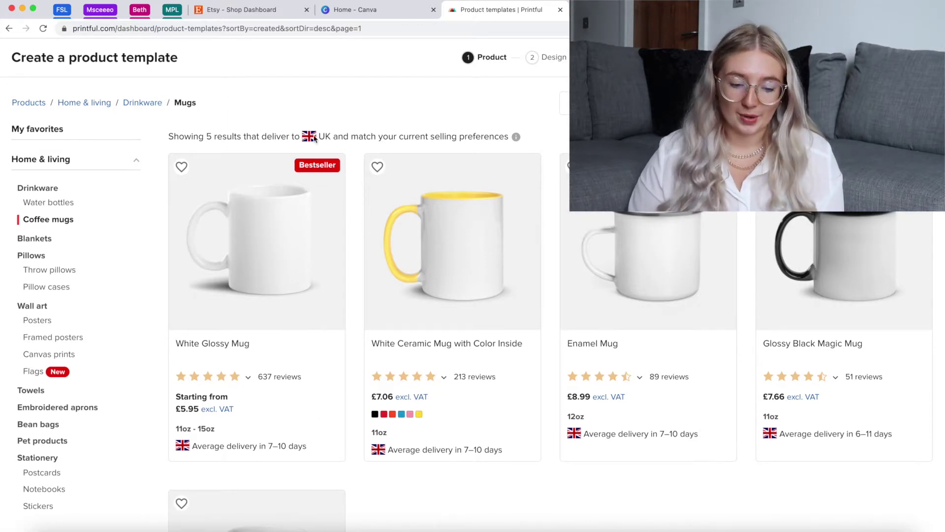
scroll(286, 306, down, 7)
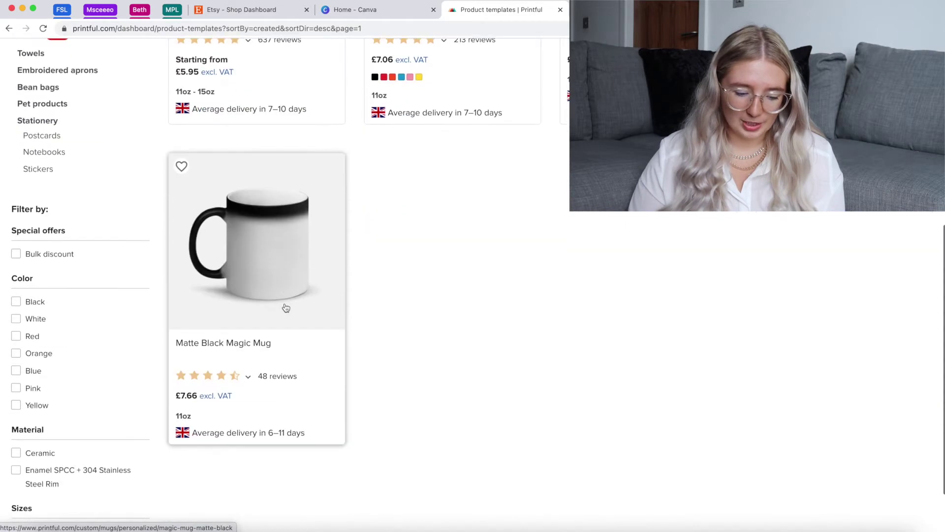
scroll(286, 308, up, 6)
click(276, 223)
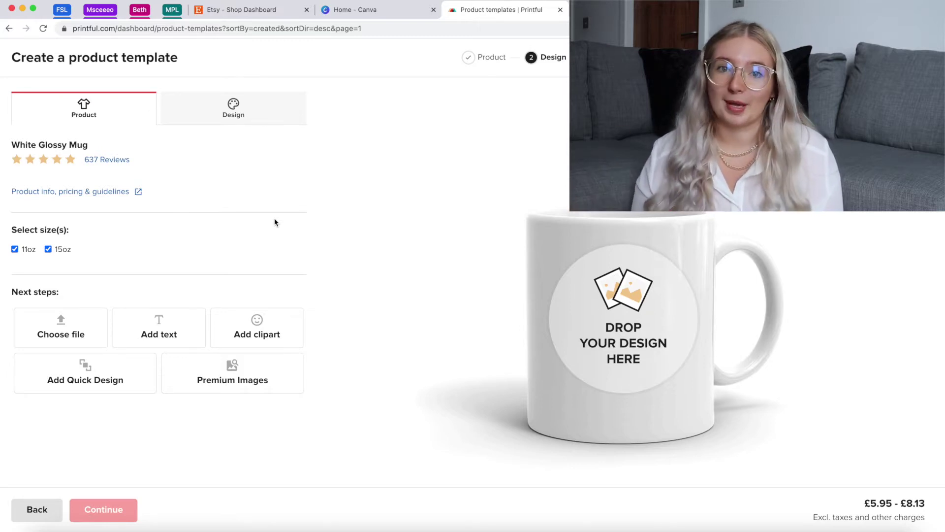
scroll(275, 222, down, 5)
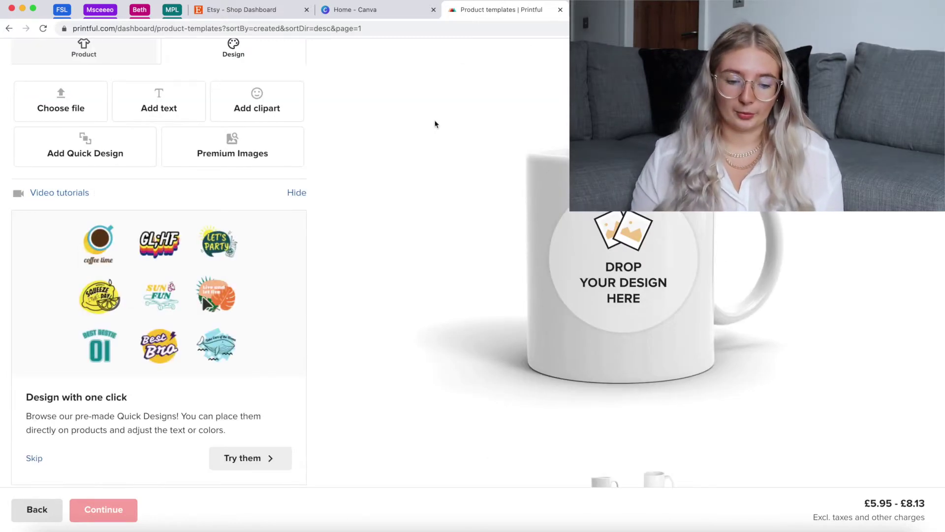
Step: Switch to Canva and search for the Mug design type
click(355, 10)
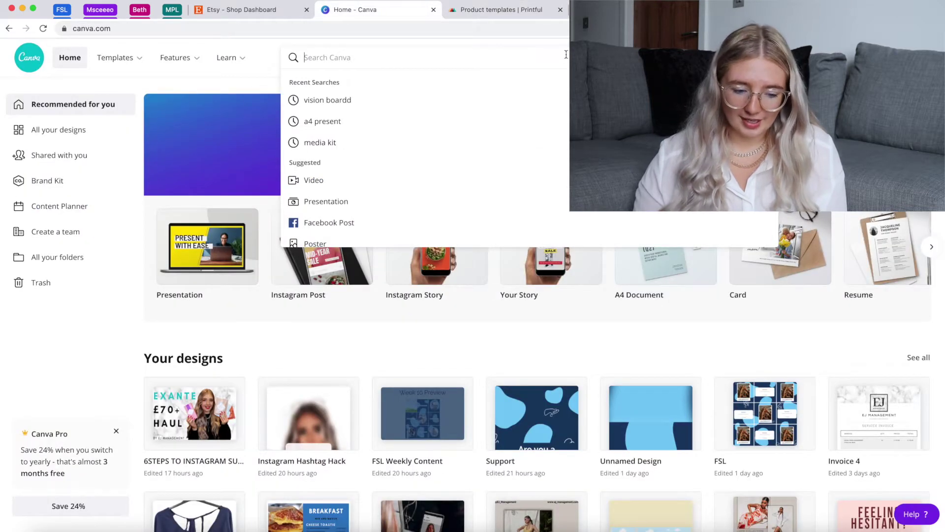
text(Mug)
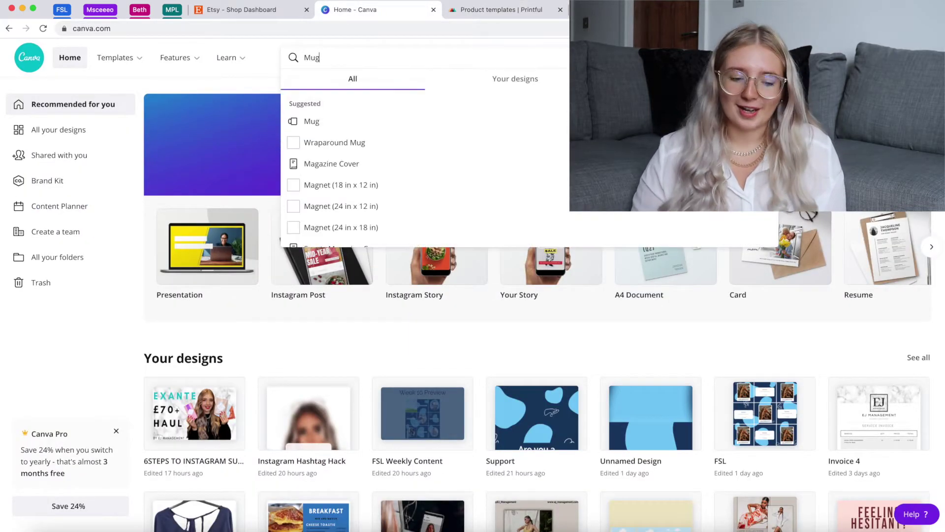
click(488, 122)
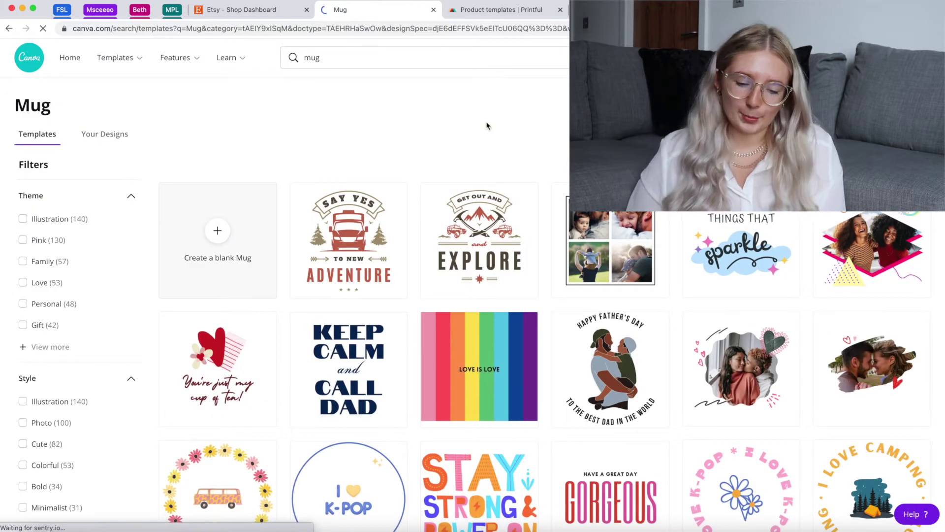
Step: Browse the mug templates for ideas and create a blank Mug design
scroll(383, 241, down, 3)
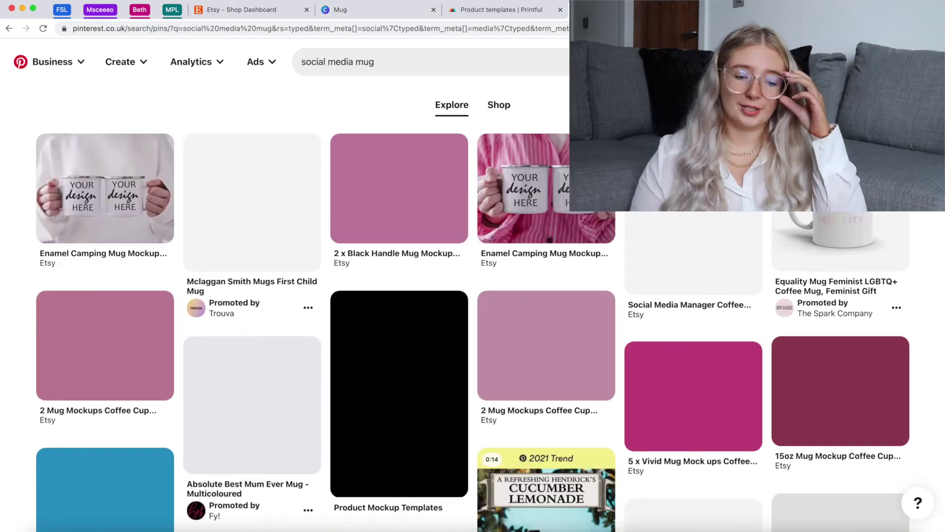
scroll(671, 223, down, 1)
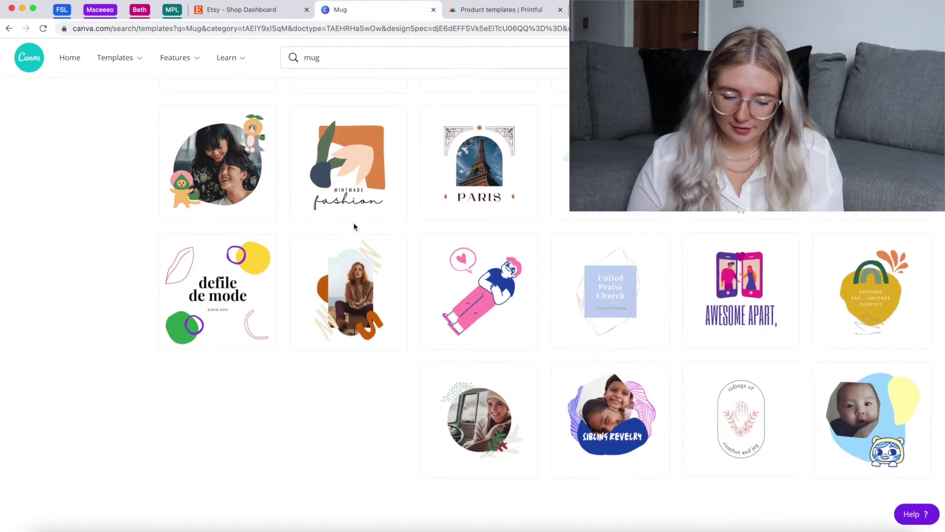
scroll(354, 226, down, 10)
scroll(354, 227, up, 5)
key(super+r)
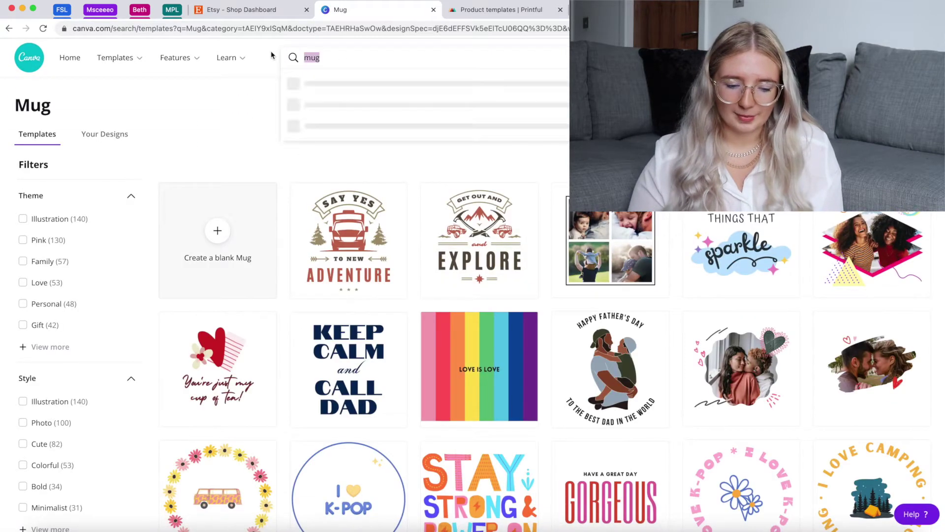
click(284, 57)
click(196, 222)
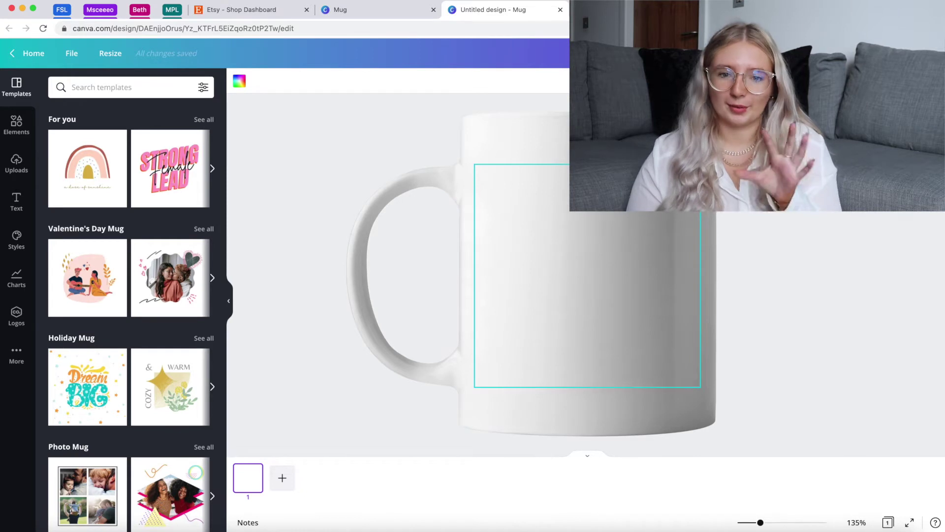
Step: Search the elements for "girl on laptop"
key(super+slash)
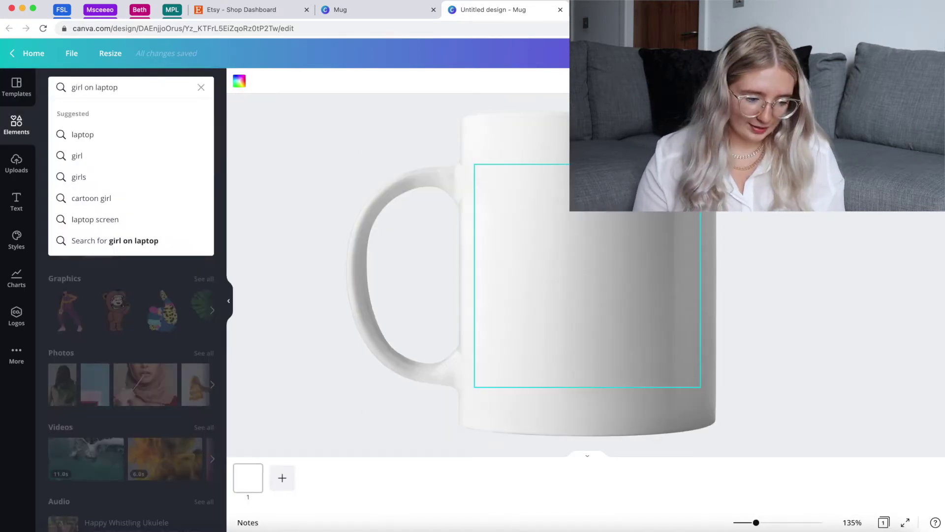
key(Return)
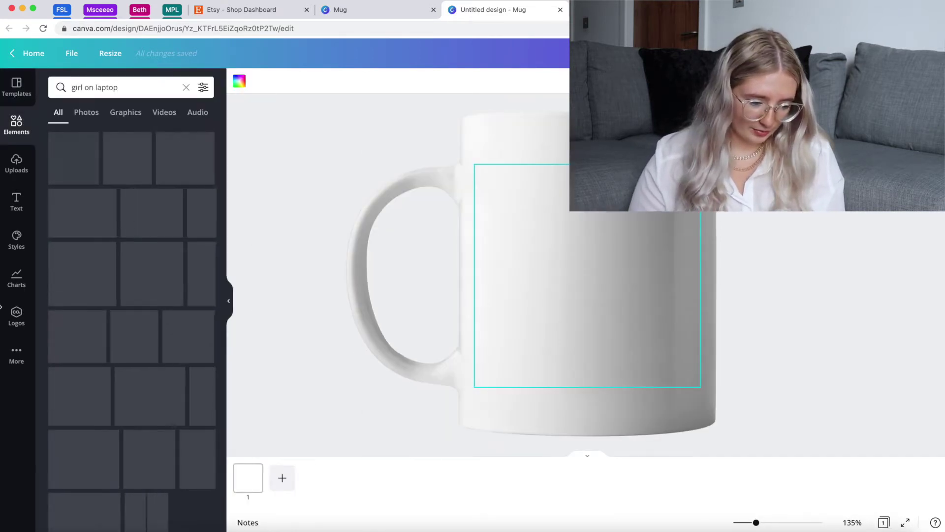
Step: Add the text "DON'T TALK TO ME I'M CREATING CONTENT" above the girl illustration and arrange it on two lines
click(8, 205)
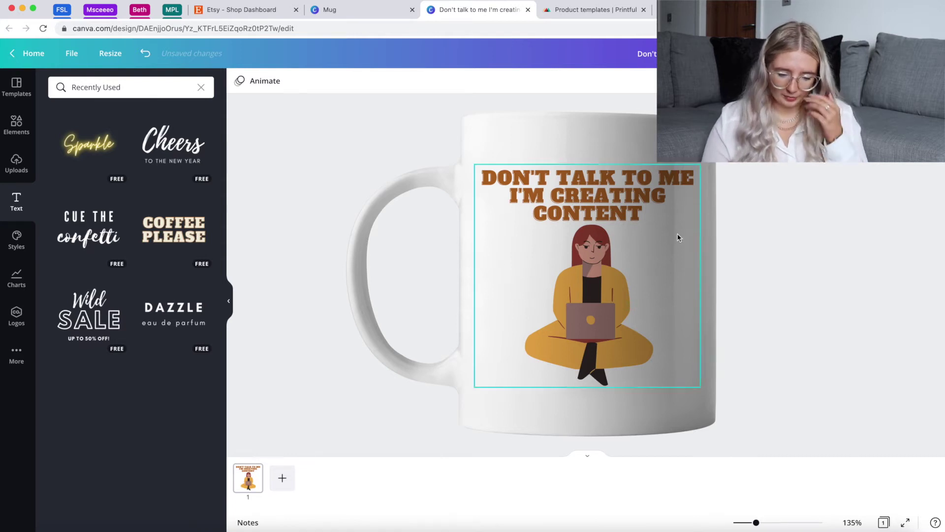
click(619, 188)
mouse_move(619, 188)
mouse_down()
mouse_move(619, 180)
mouse_move(618, 188)
mouse_up()
click(768, 195)
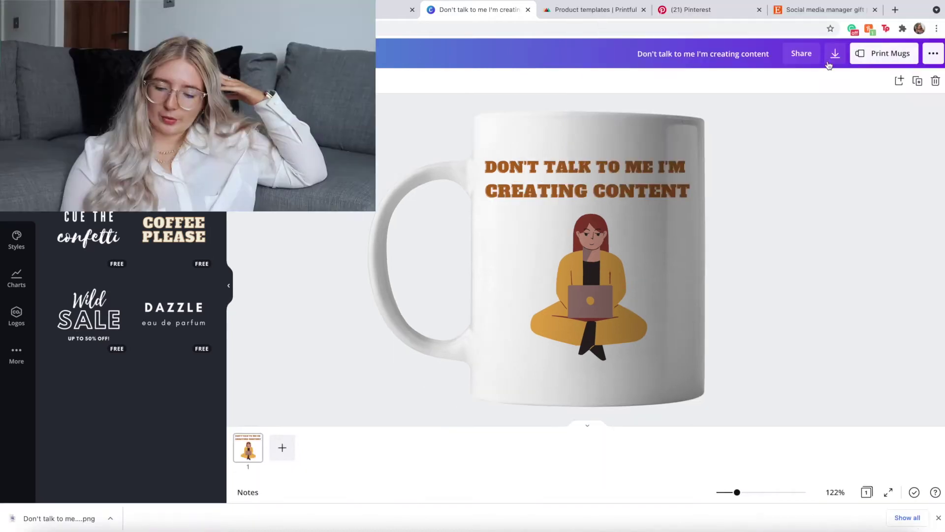
Step: Download the mug design as a PNG with a transparent background, adjusting the export size
click(835, 53)
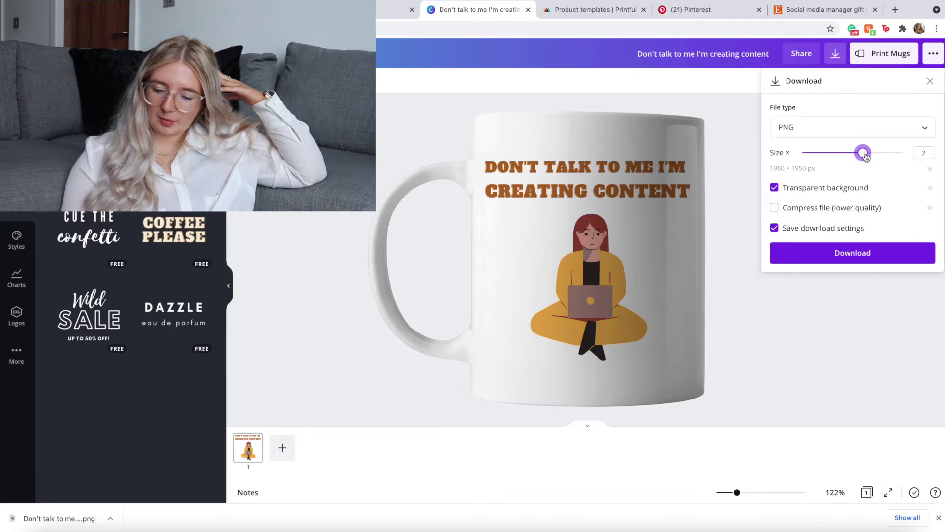
drag(867, 157, 805, 157)
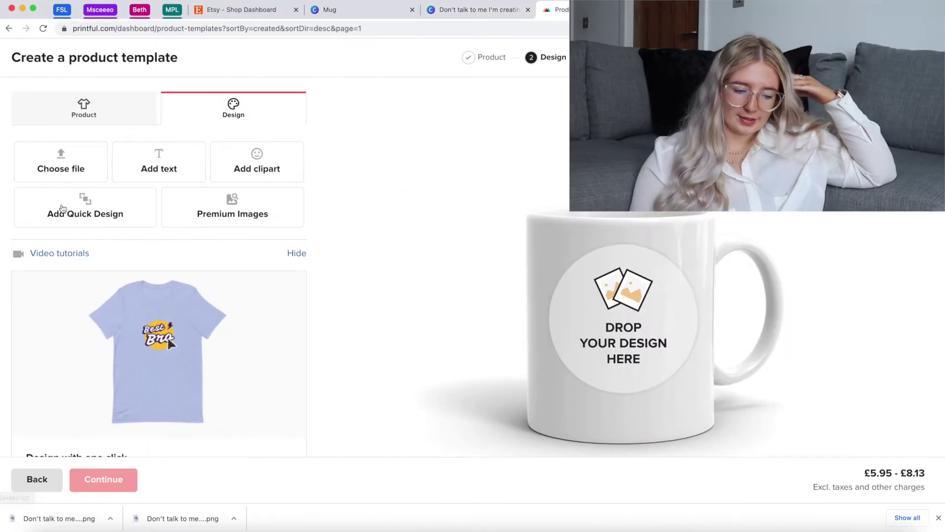
Step: In the Printful template, place Dont-talk-to-me-Im-creating-content-(1).png from the file library on the mug
click(80, 170)
scroll(477, 475, down, 4)
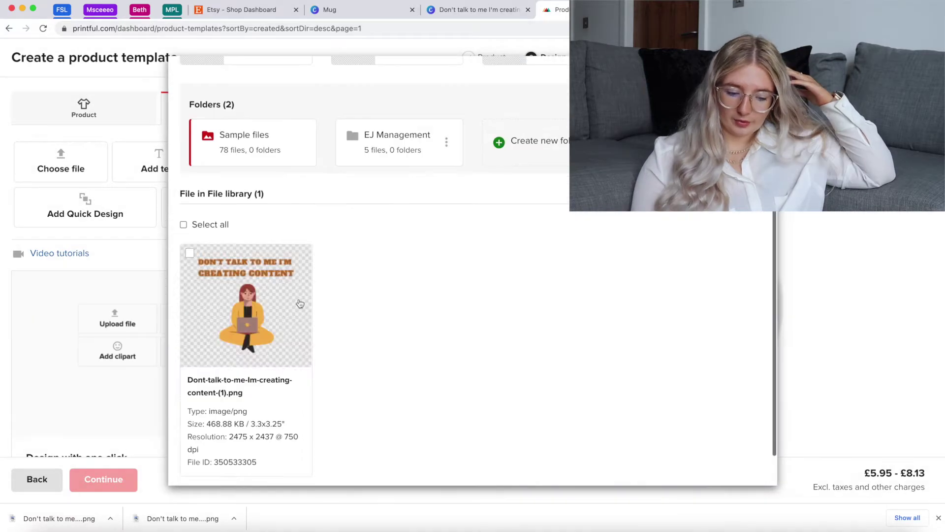
click(272, 307)
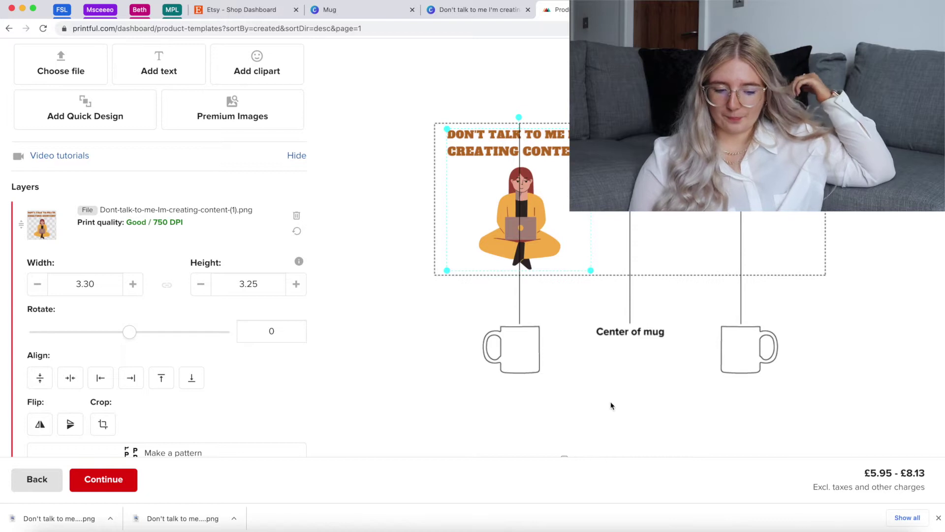
Step: Examine the design's size options and placement on the mug, including in the 3D view
scroll(612, 406, down, 4)
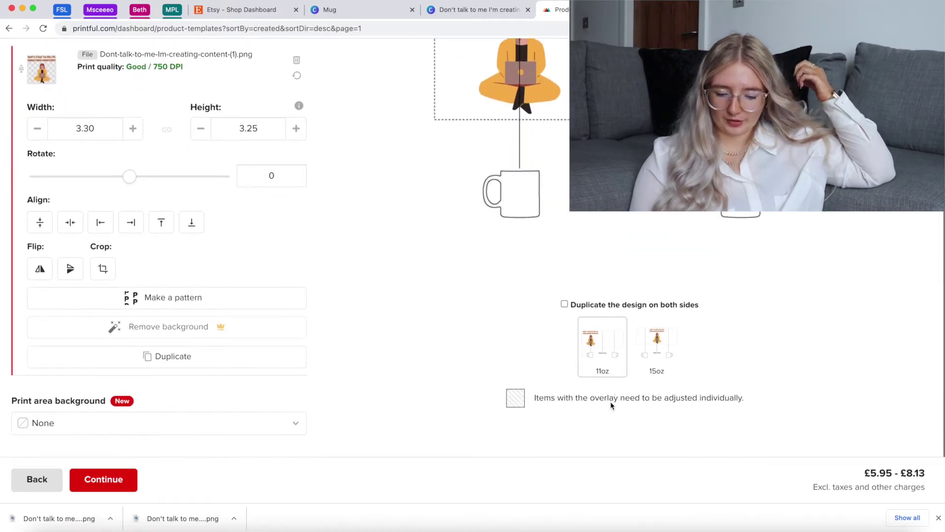
scroll(632, 344, up, 6)
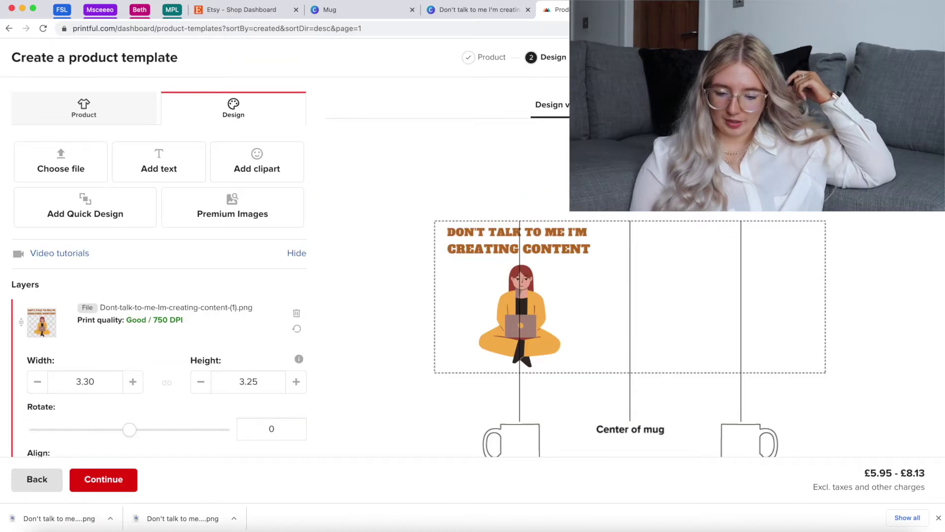
click(620, 104)
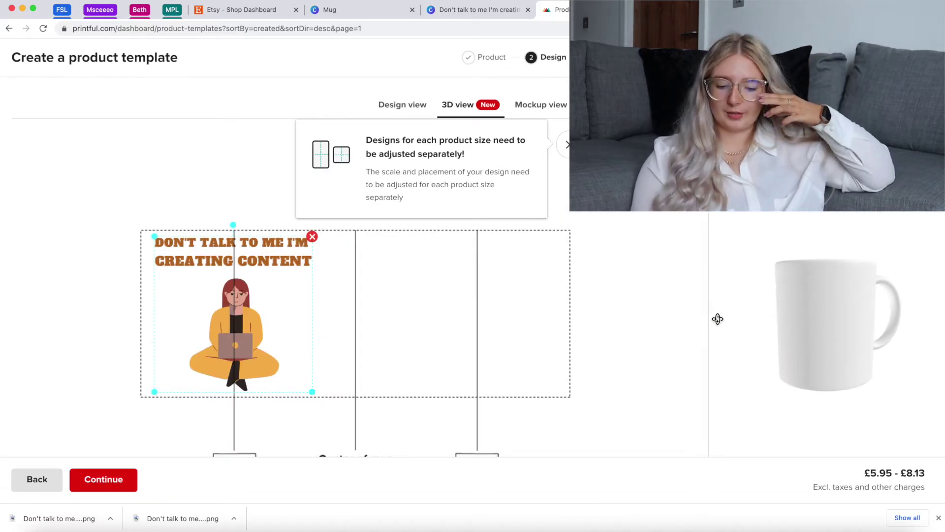
mouse_move(725, 314)
mouse_down()
mouse_move(794, 323)
mouse_move(896, 306)
mouse_move(734, 327)
mouse_up()
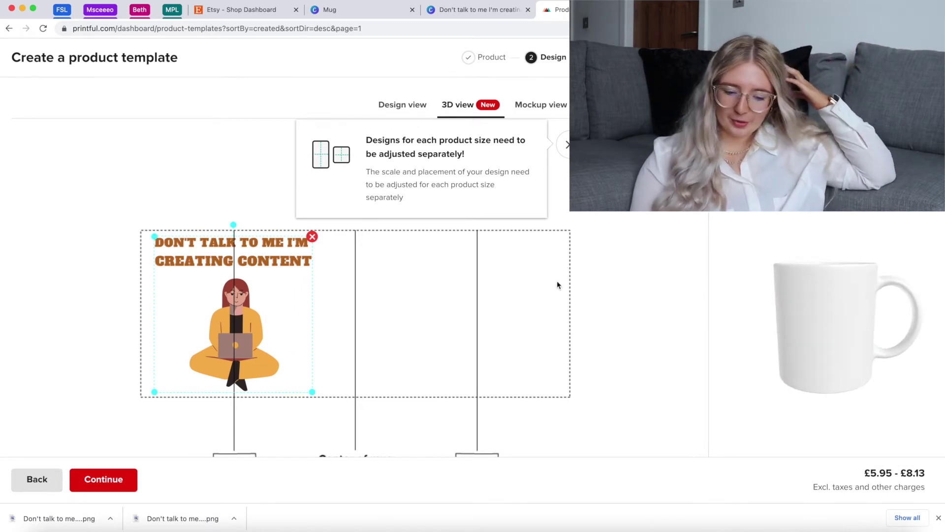
scroll(559, 281, down, 3)
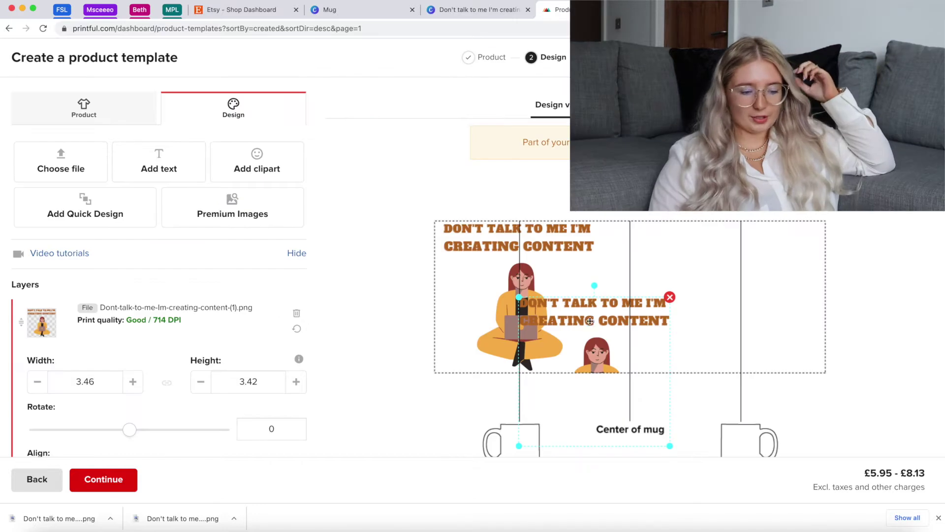
Step: Move the duplicated design onto the guide line for the mug's other side and check both sides in 3D
drag(590, 321, 735, 267)
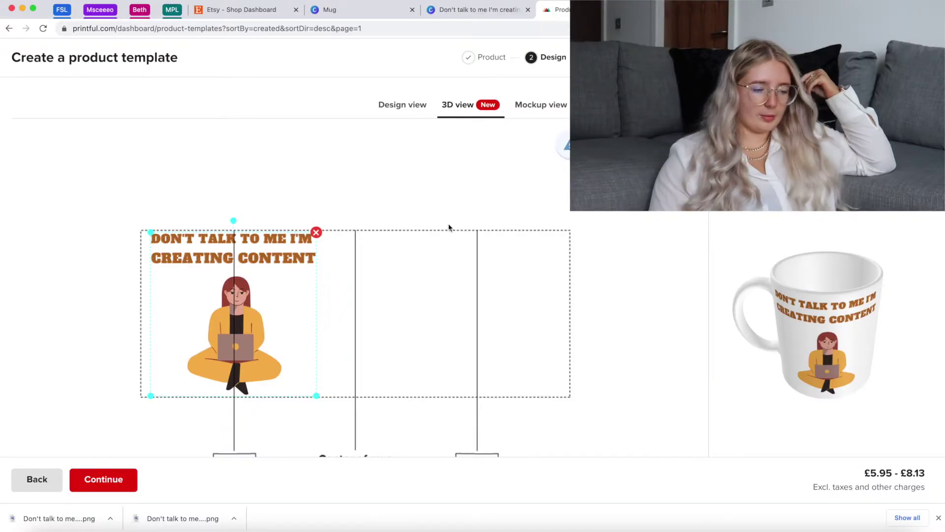
scroll(424, 252, down, 3)
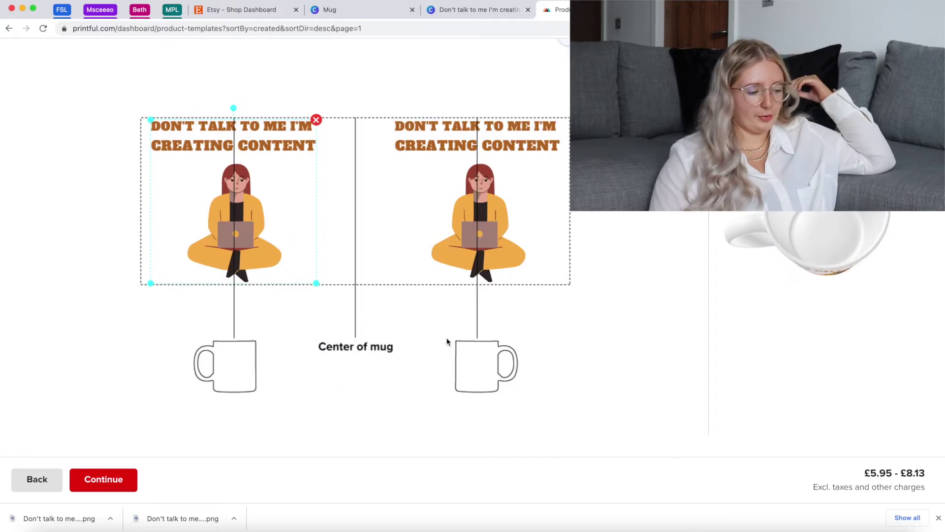
scroll(447, 342, up, 3)
Step: Continue from the design and save the product template with the name "Content Creating"
click(96, 479)
text(Content Creating)
click(206, 485)
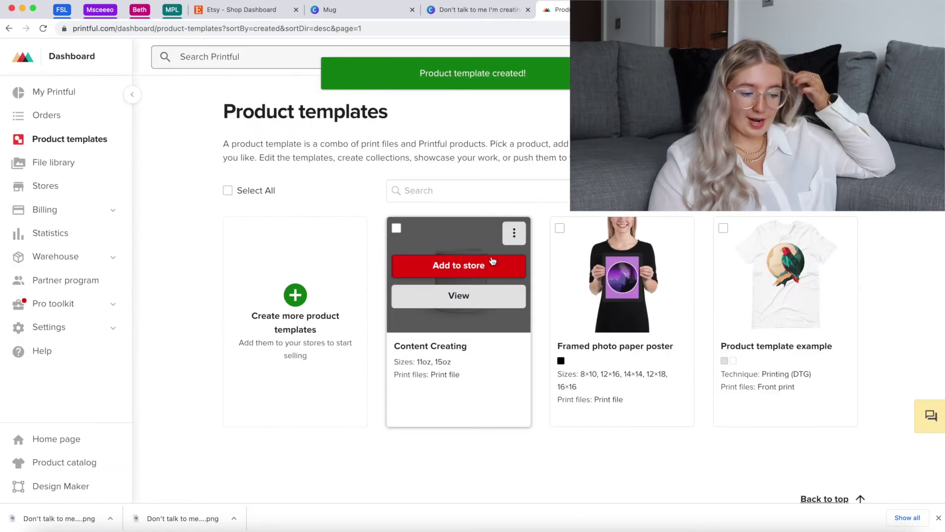
Step: Add the Content Creating template to the GoldenHourByEJ Etsy store and continue through the design and mockups to the product details
click(493, 260)
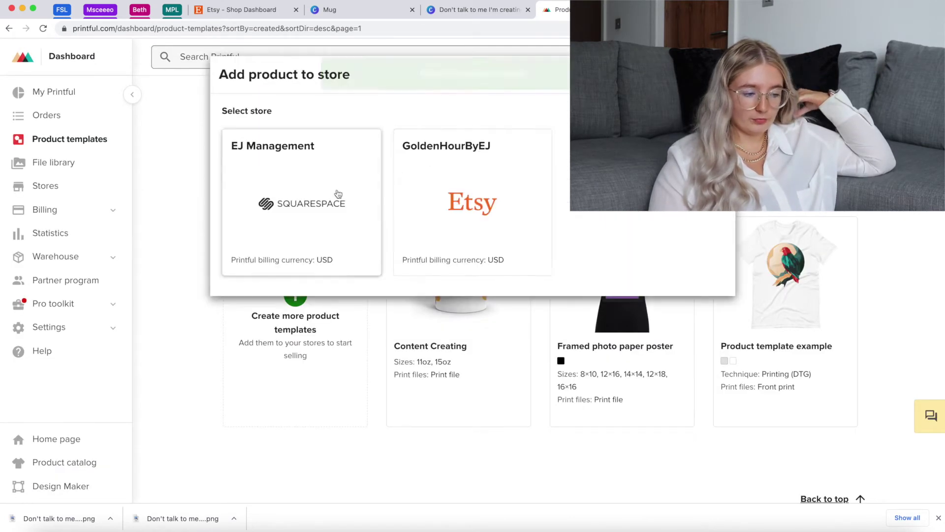
click(457, 204)
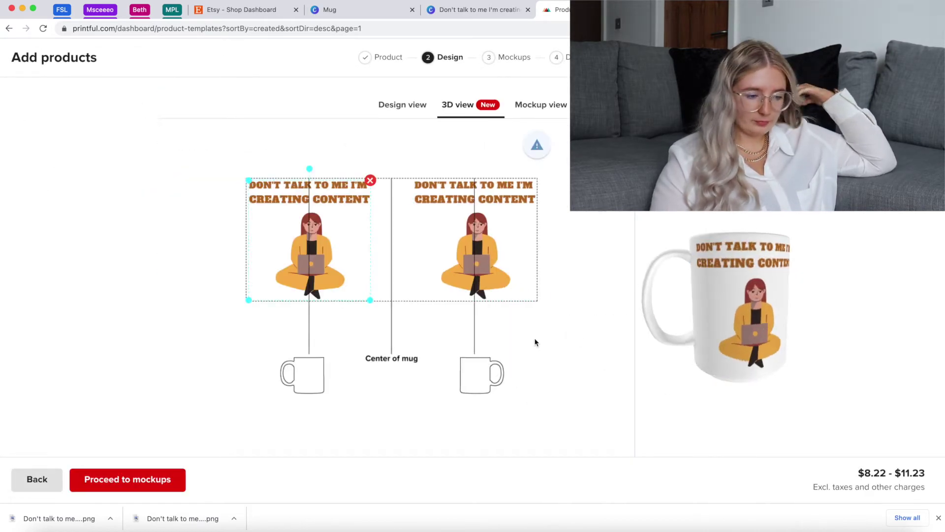
scroll(533, 340, down, 3)
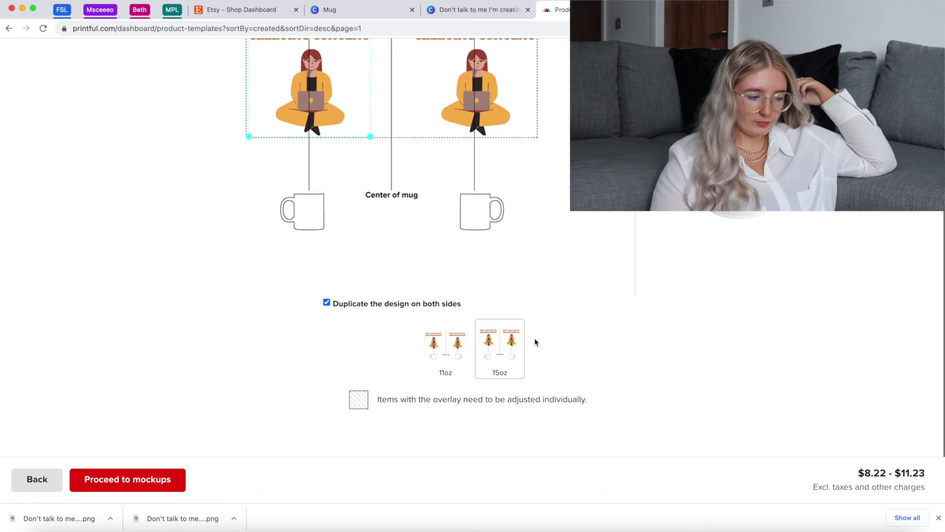
click(137, 479)
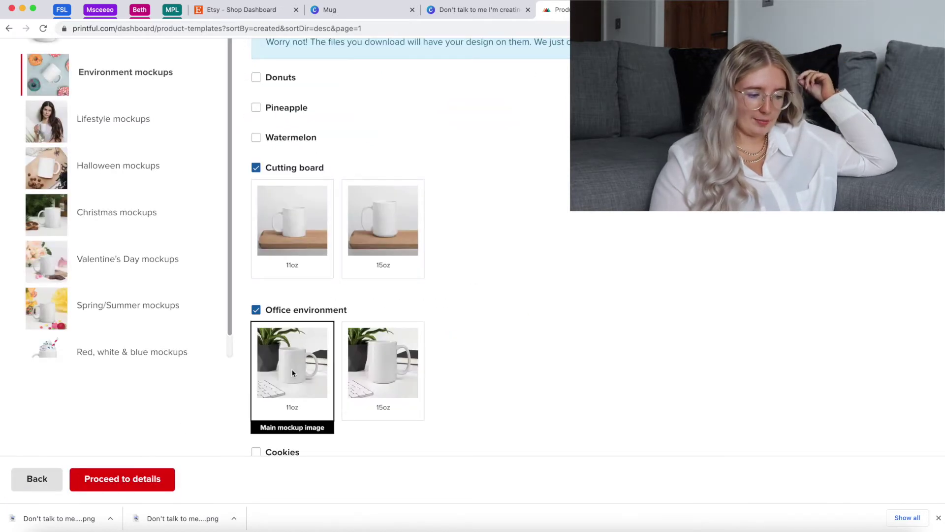
scroll(291, 368, down, 1)
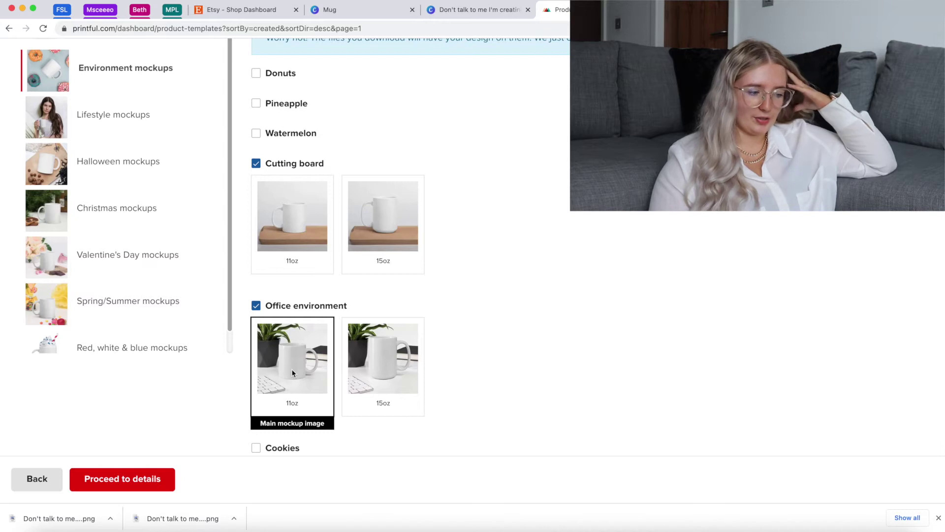
click(142, 480)
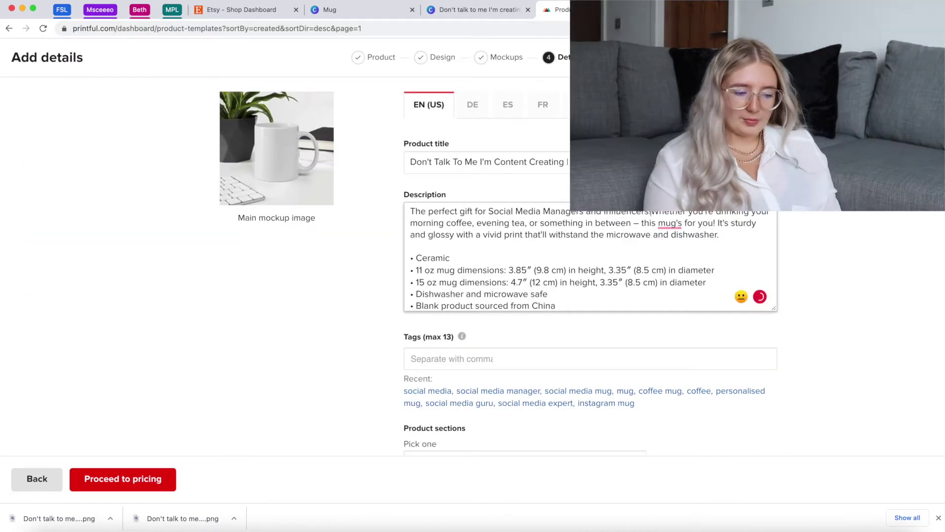
Step: Separate the opening sentence about Social Media Managers and influencers from the rest of the product description with line breaks
key(Return)
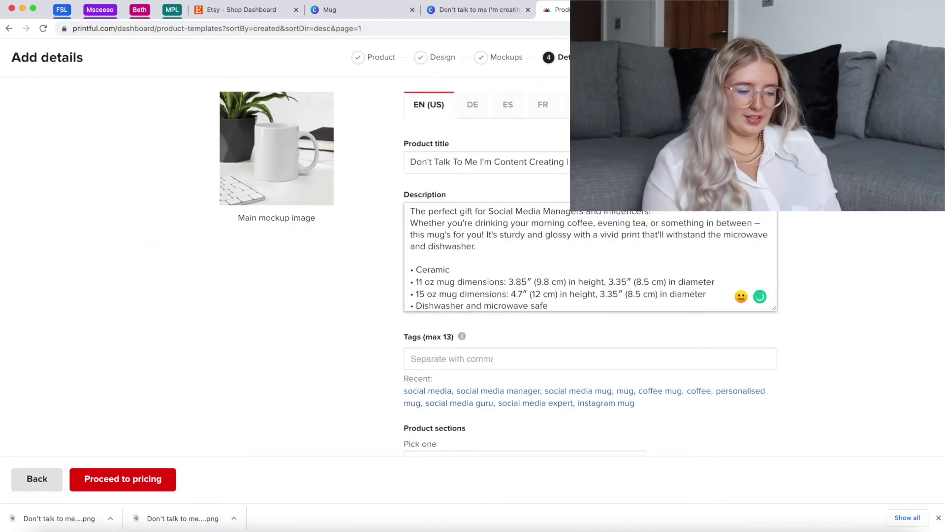
key(Return)
scroll(535, 298, down, 2)
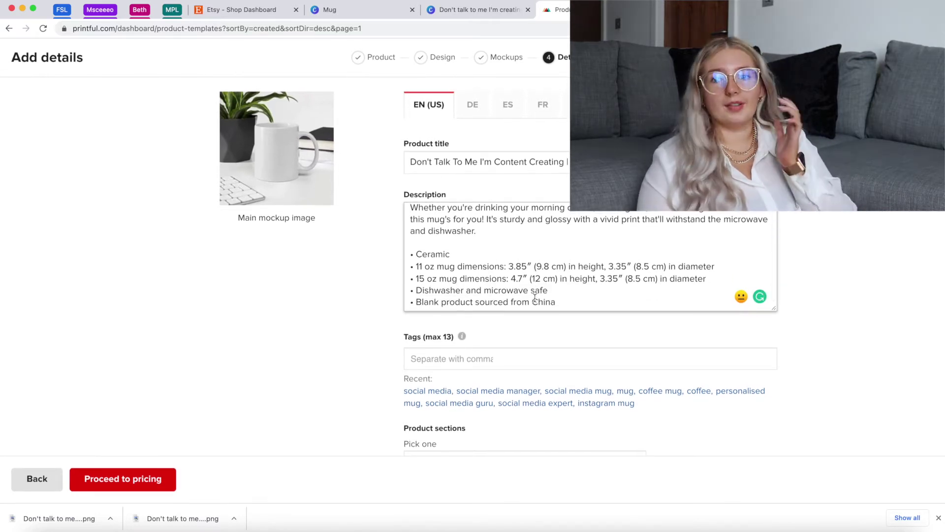
Step: Add recent tags such as social media, social media manager, social media mug and mug, and assign the product to the Mugs section
scroll(536, 298, down, 3)
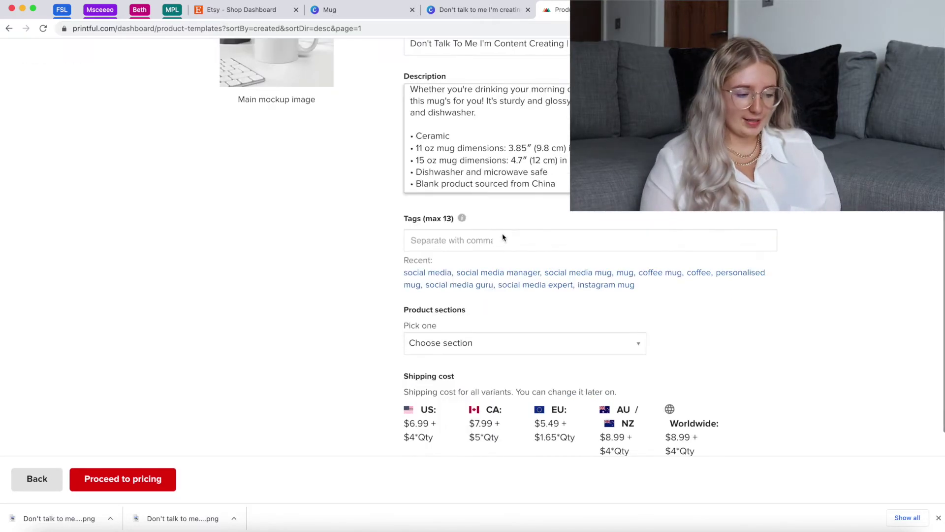
click(427, 273)
click(469, 274)
click(576, 273)
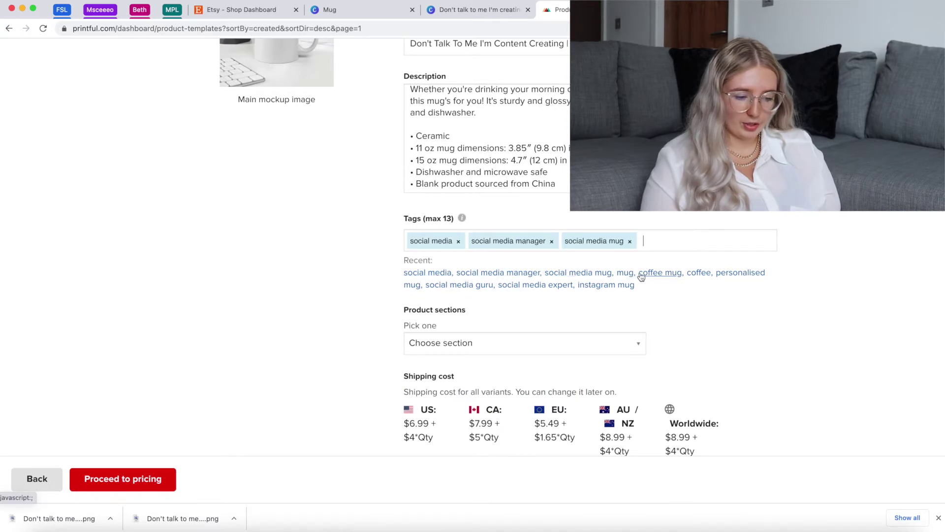
click(623, 274)
click(678, 273)
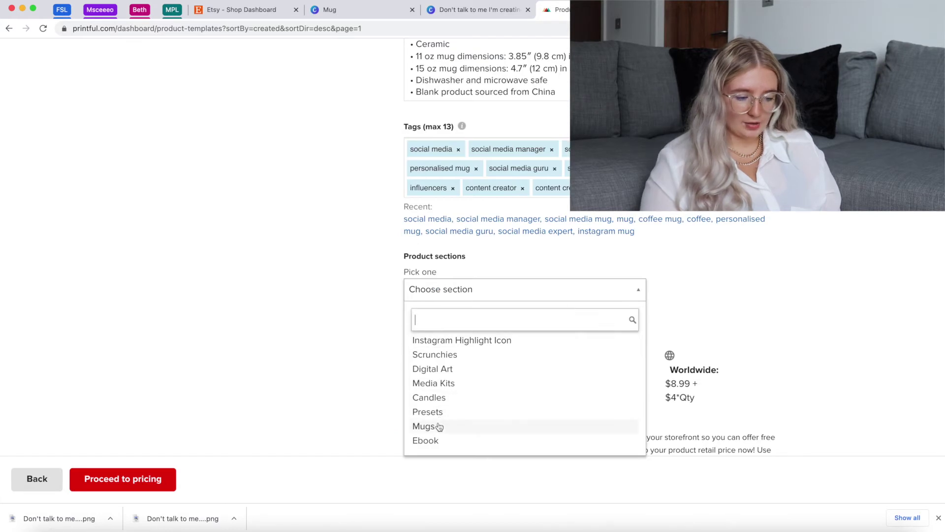
click(436, 426)
scroll(558, 368, down, 2)
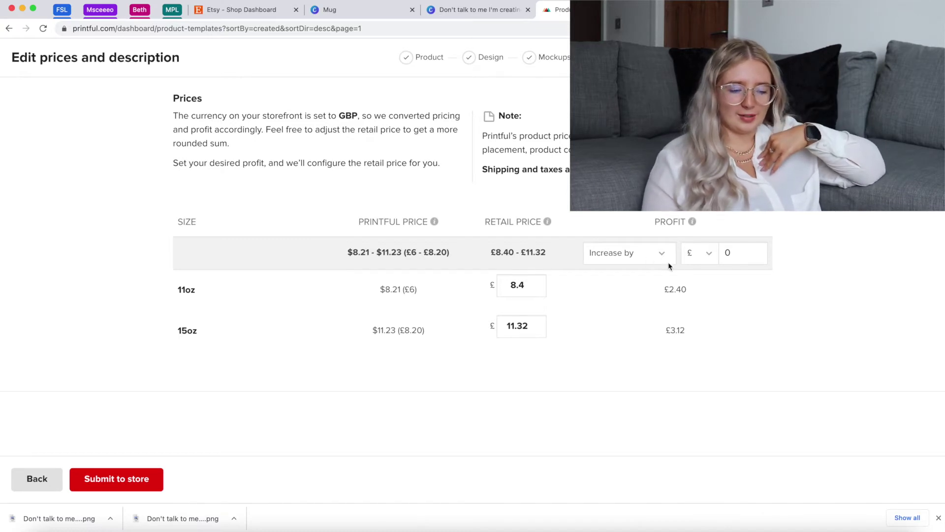
Step: Try out larger profit increases for both mug sizes, ending with an increase of £1.60
click(732, 262)
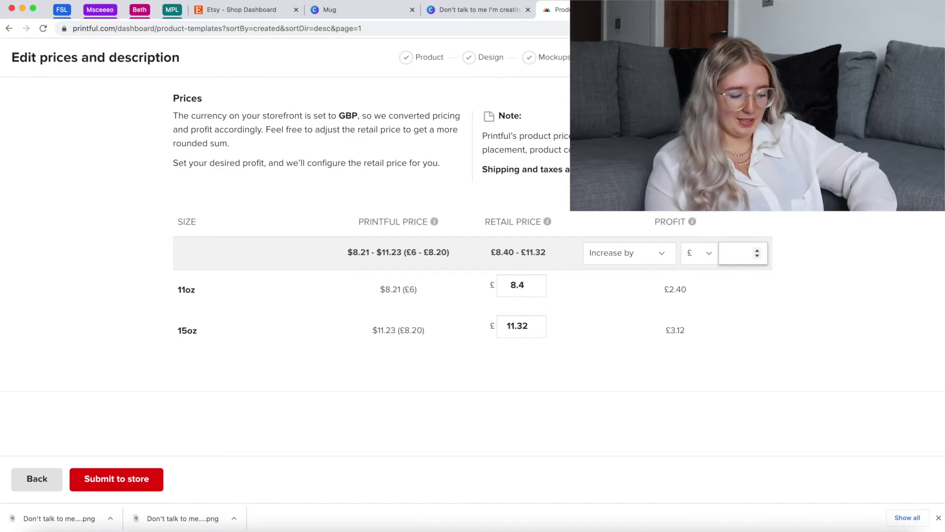
click(792, 336)
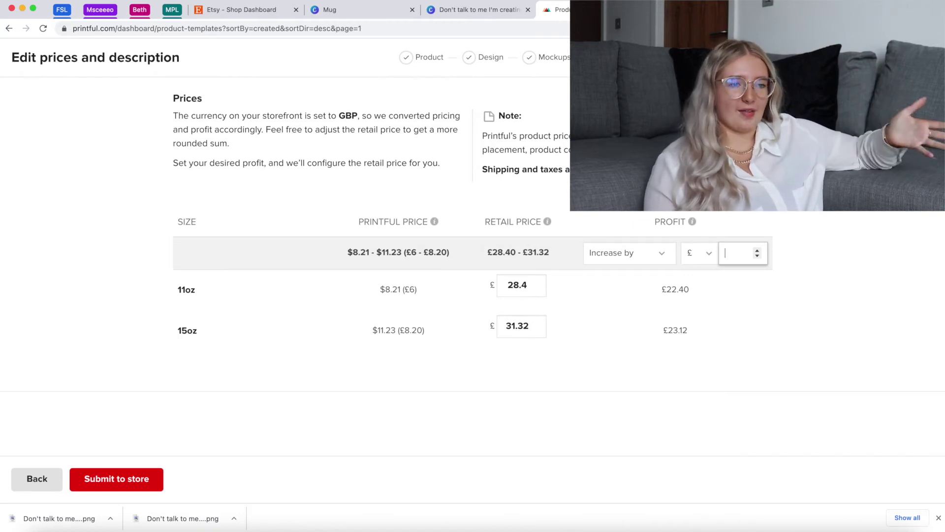
click(751, 332)
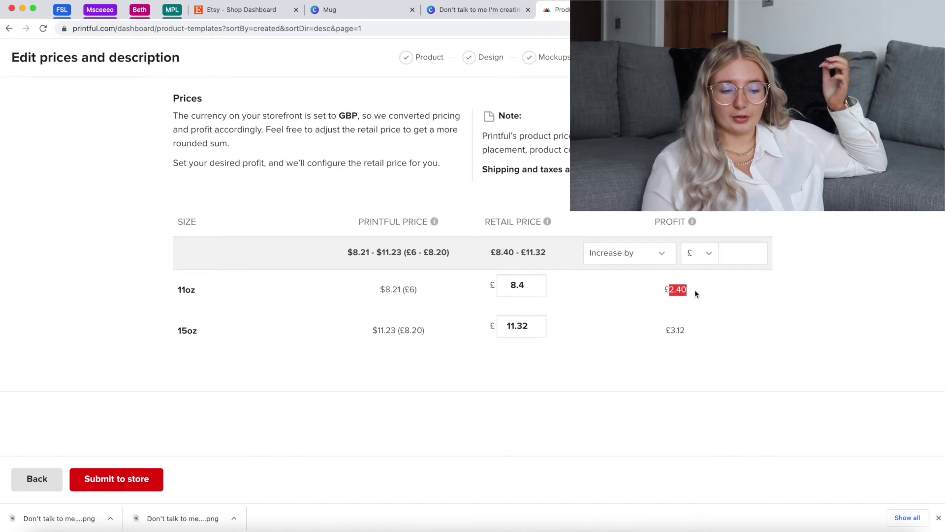
click(744, 253)
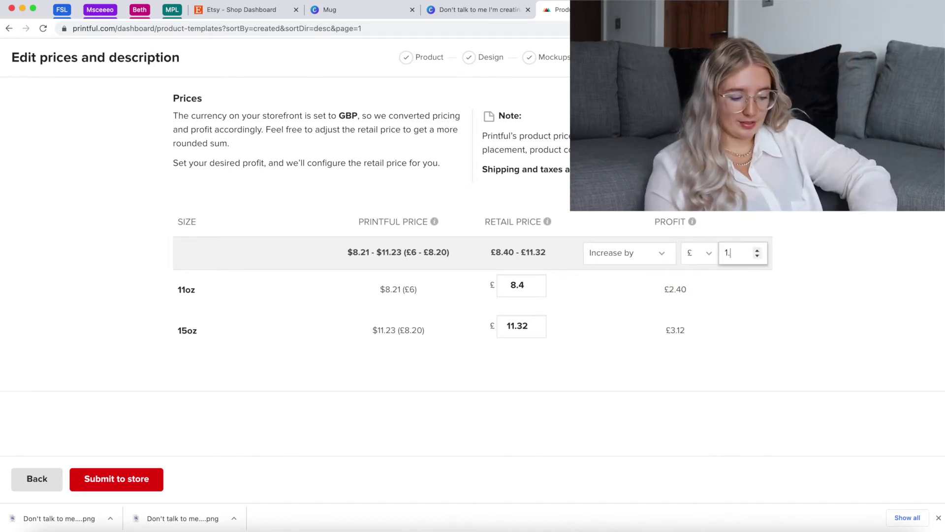
click(792, 288)
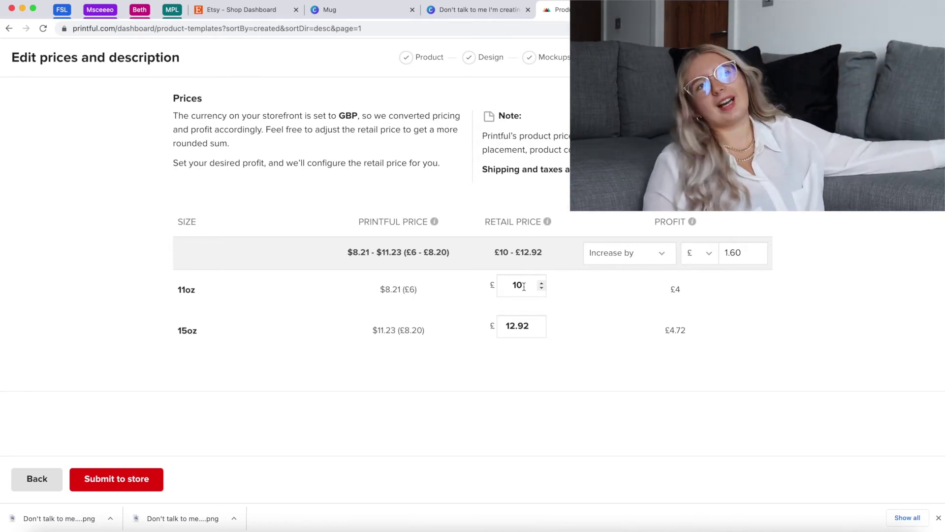
Step: Set the profit increase for both mug sizes to £0.6 and submit the product to the store
click(745, 252)
key(BackSpace)
text(0.6)
click(824, 287)
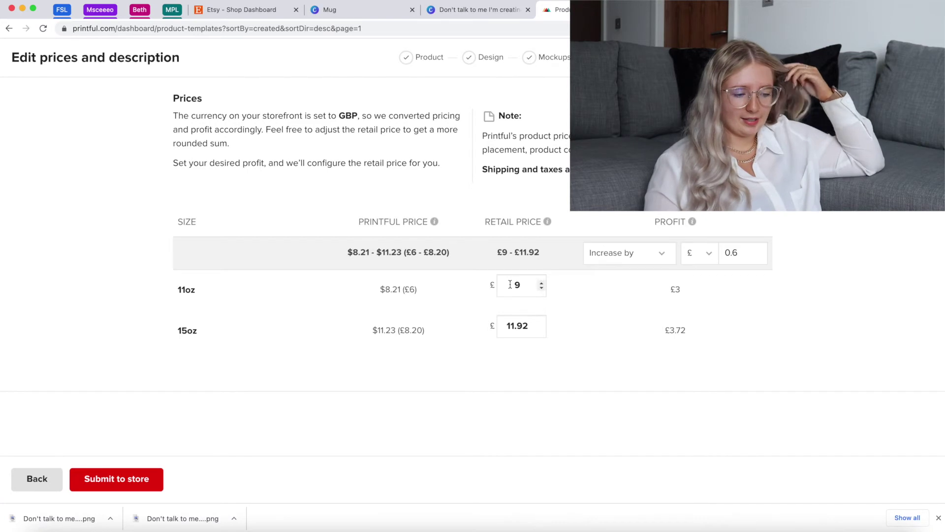
click(105, 480)
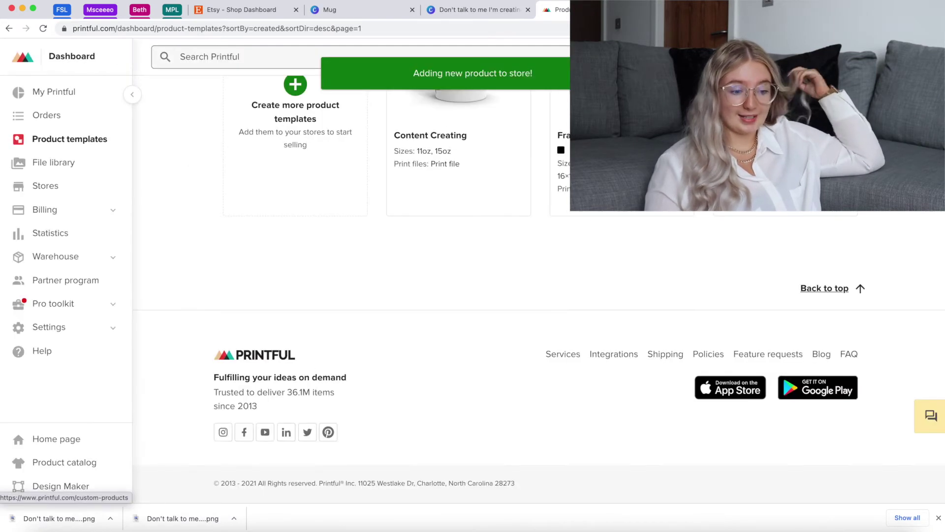
Step: Switch to the Etsy shop's listings, open the draft "Don't Talk To Me I'm Content Creating" mug listing and view its primary photo enlarged
click(263, 15)
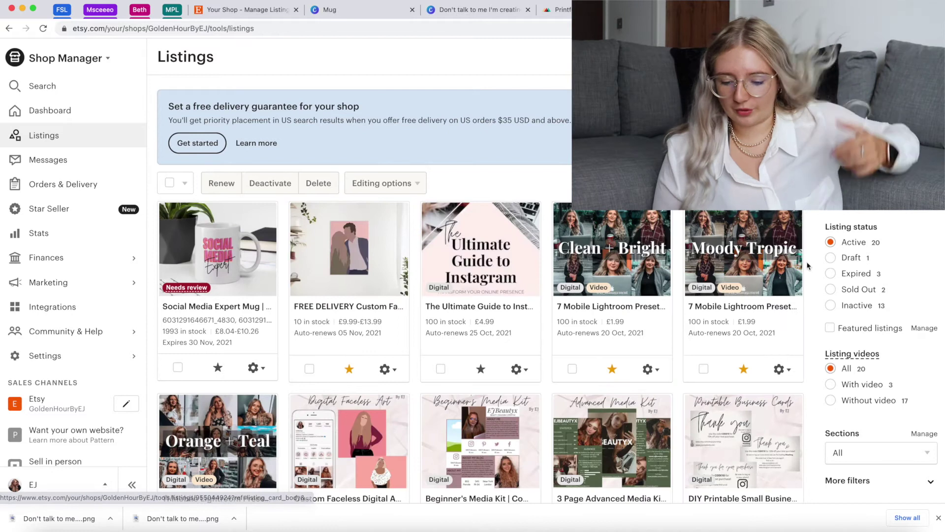
click(832, 258)
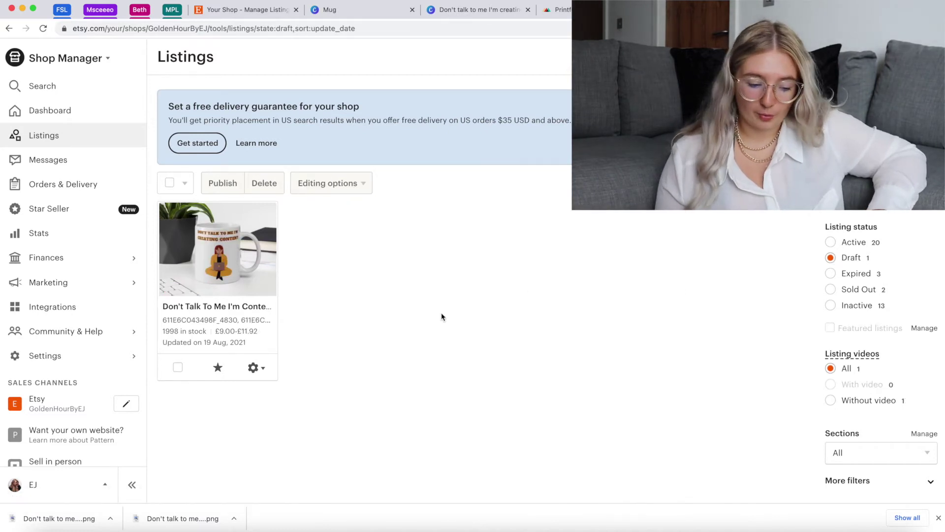
click(232, 284)
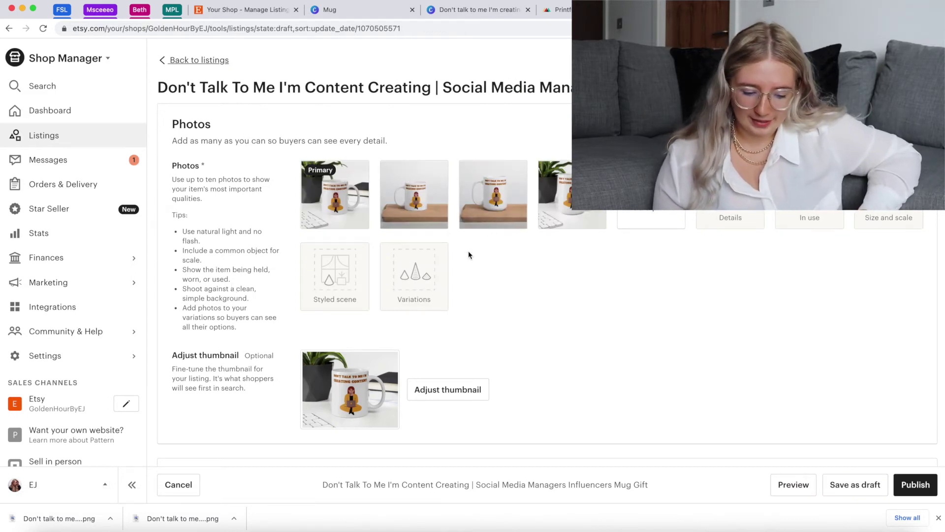
click(350, 199)
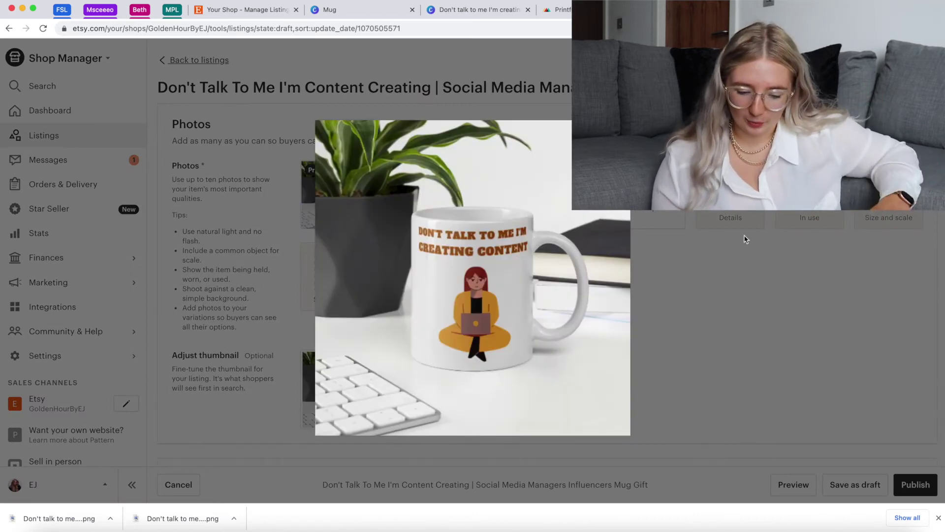
click(744, 239)
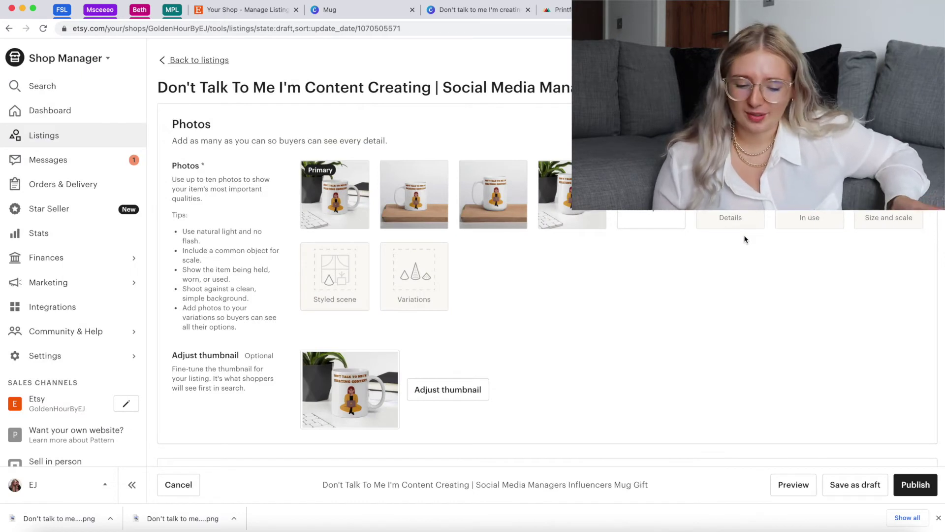
Step: Set the mug listing's material to Ceramic in the listing details
scroll(745, 239, down, 7)
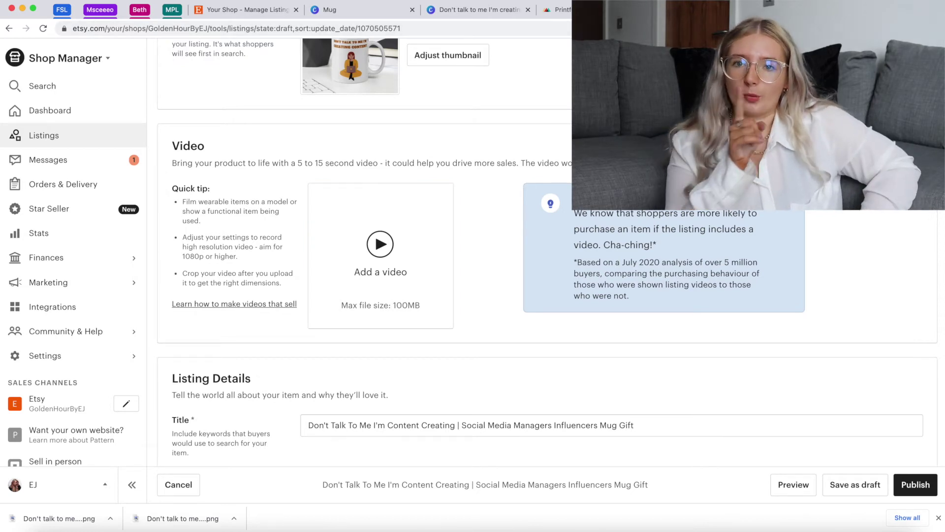
scroll(547, 256, down, 5)
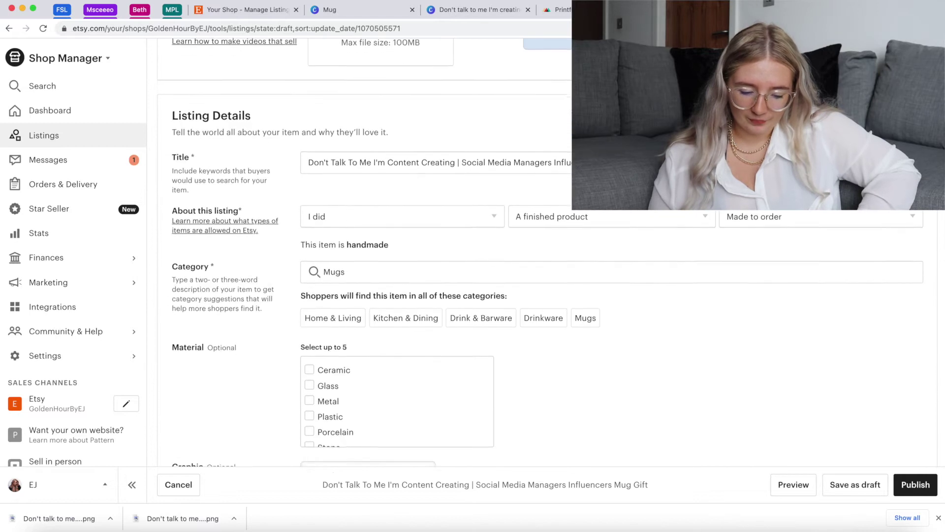
scroll(418, 306, down, 1)
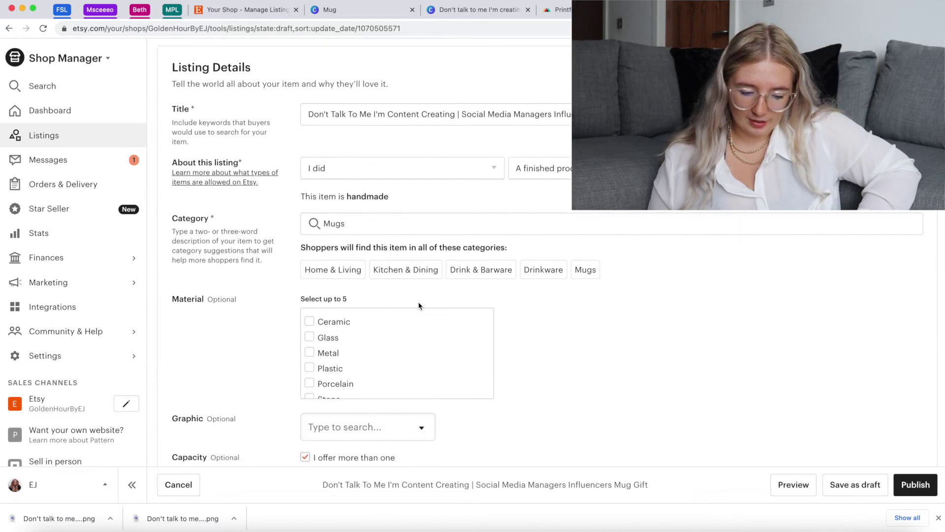
click(340, 322)
Step: Examine the listing's remaining attributes, variation prices and delivery options
scroll(339, 323, down, 5)
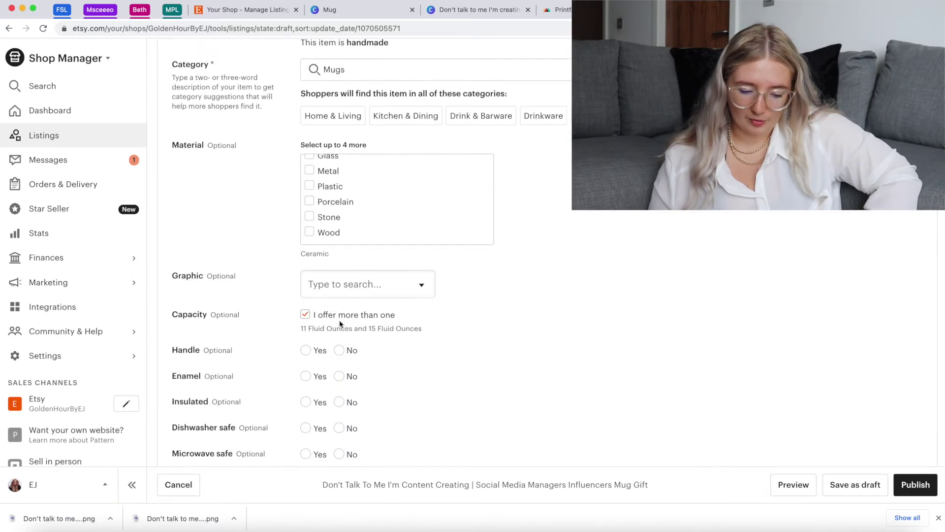
scroll(462, 372, down, 3)
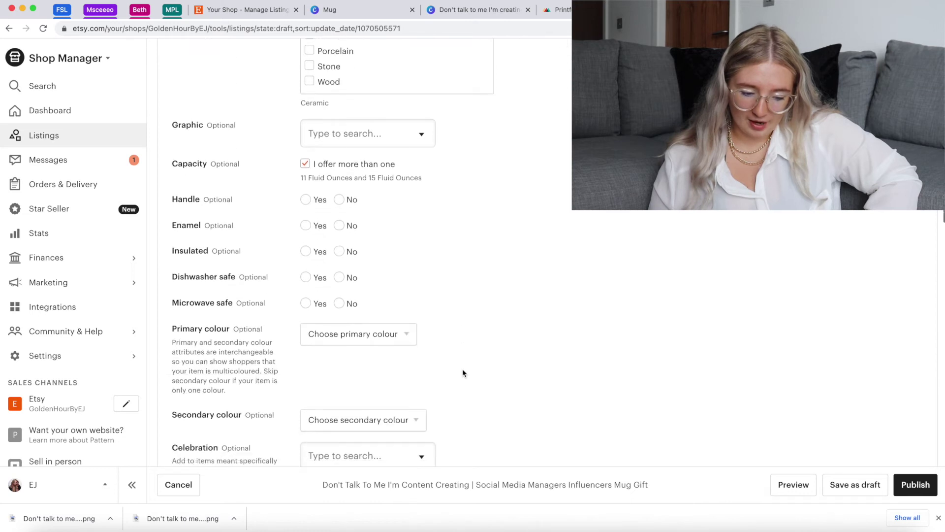
scroll(463, 368, down, 10)
scroll(414, 315, down, 8)
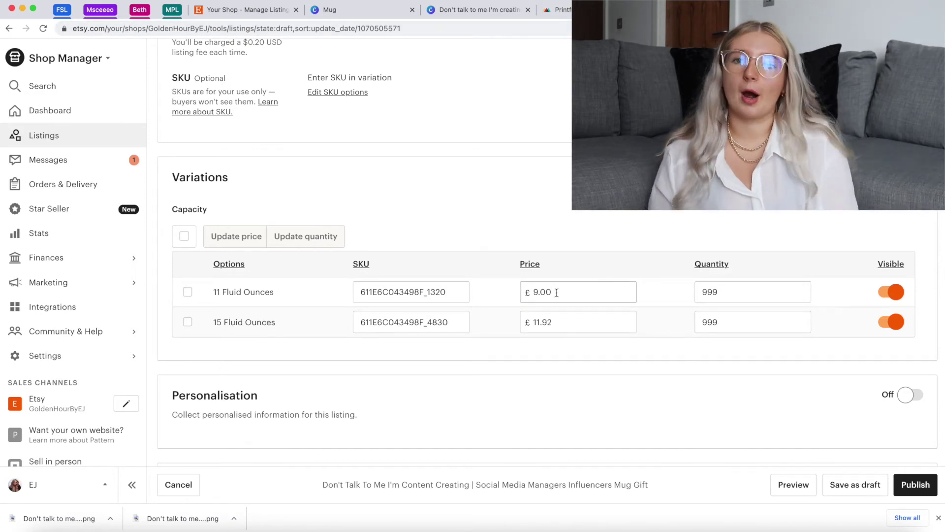
scroll(557, 293, down, 6)
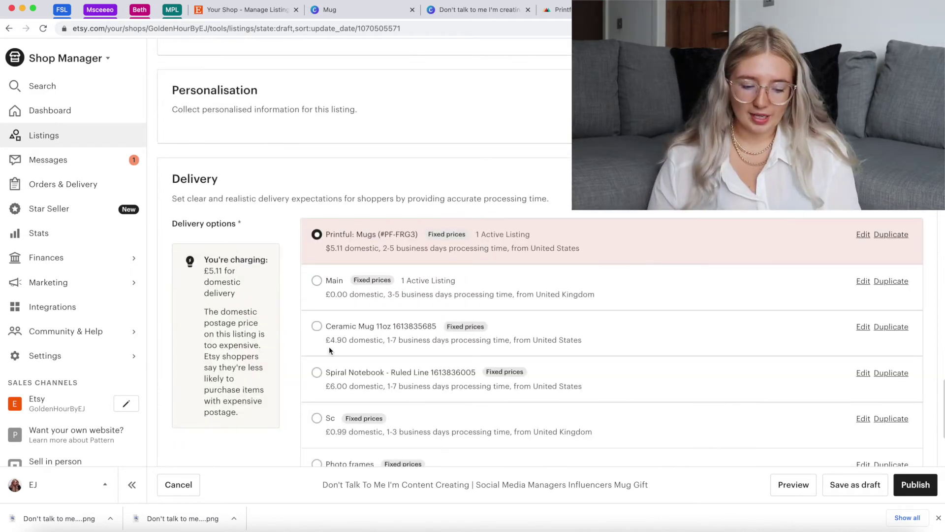
scroll(266, 326, down, 2)
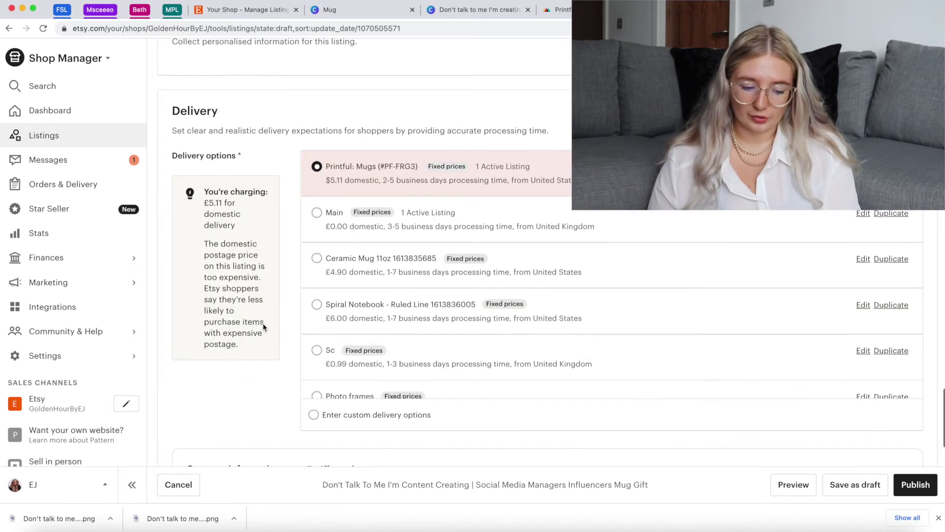
Step: Preview the postage price for the United Kingdom and review the listing's delivery options again
scroll(278, 305, down, 3)
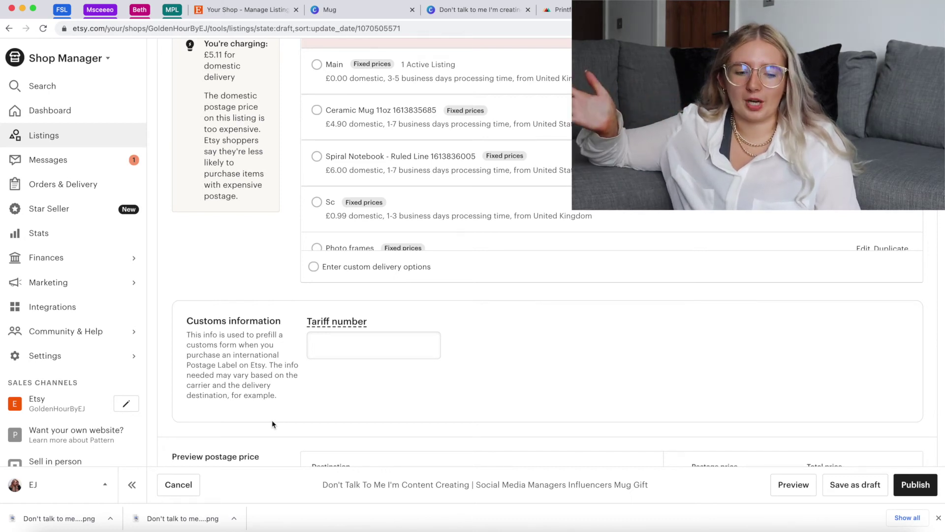
scroll(271, 424, down, 1)
scroll(271, 421, down, 5)
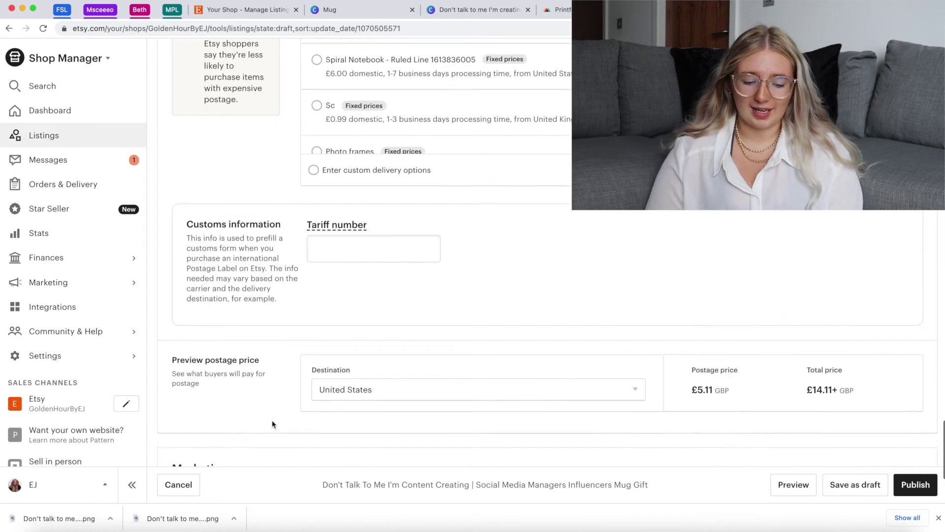
click(503, 255)
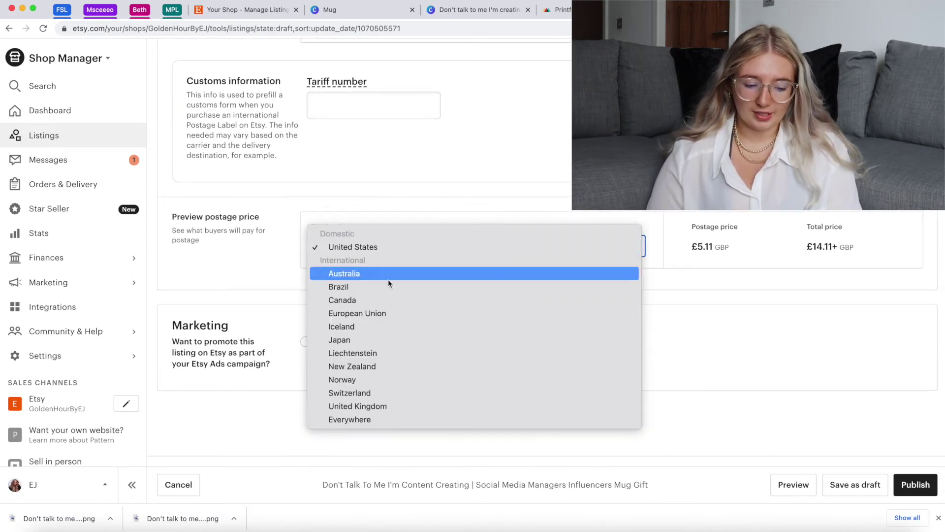
click(349, 406)
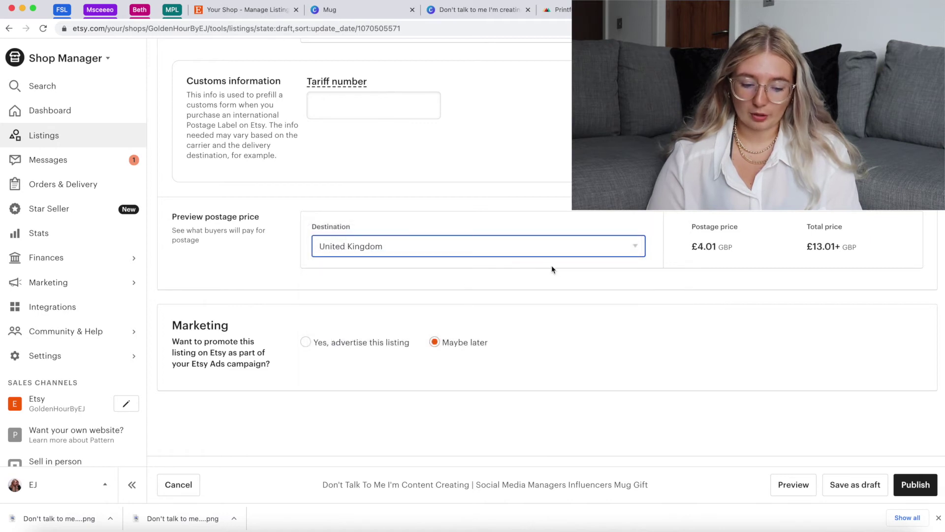
scroll(552, 266, up, 7)
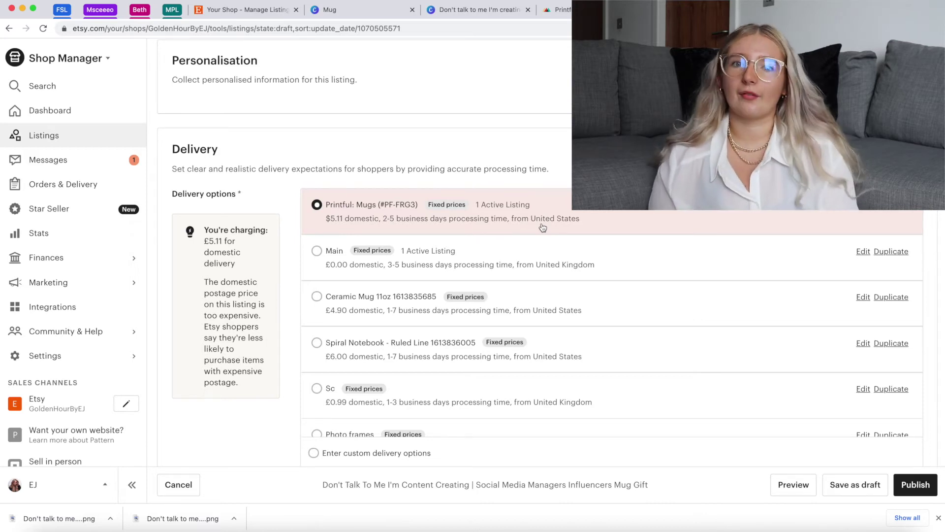
scroll(542, 227, down, 5)
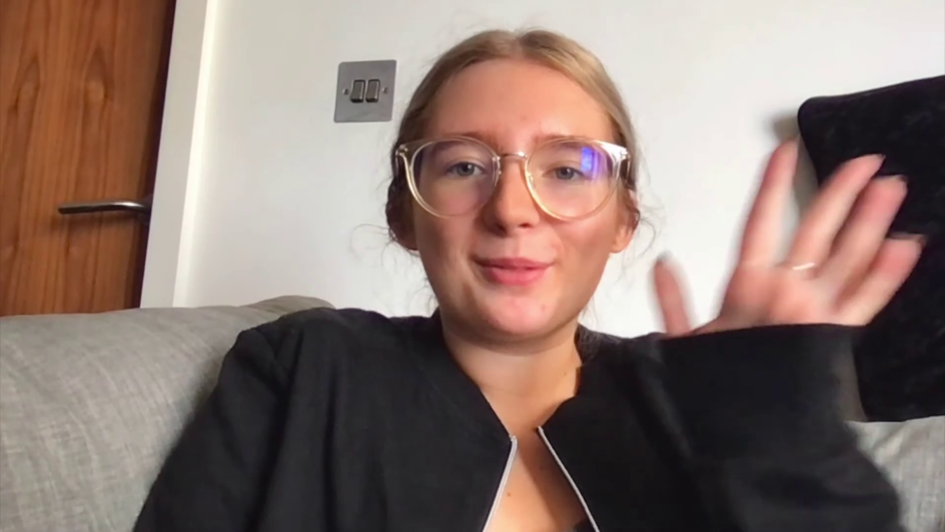